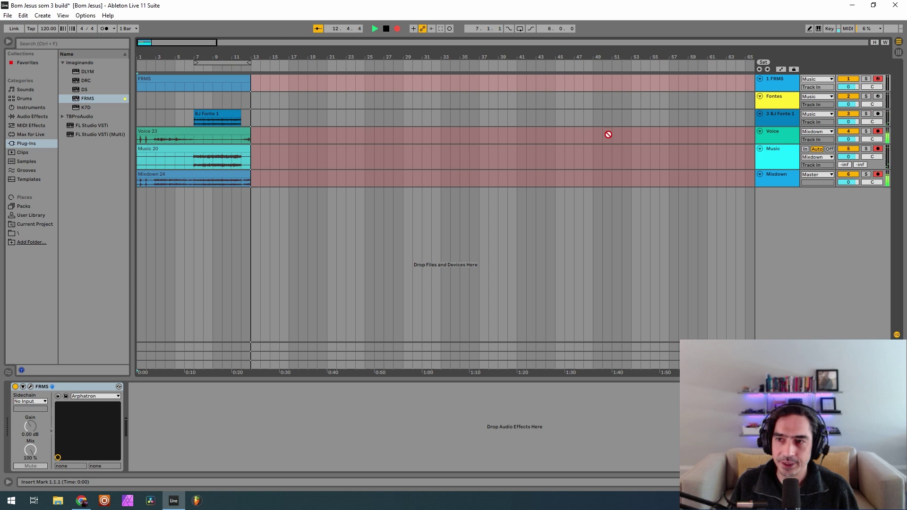
# - Open the FRMS plug-in of the 1 FRMS track and load the Default factory patch
pyautogui.click(770, 100)
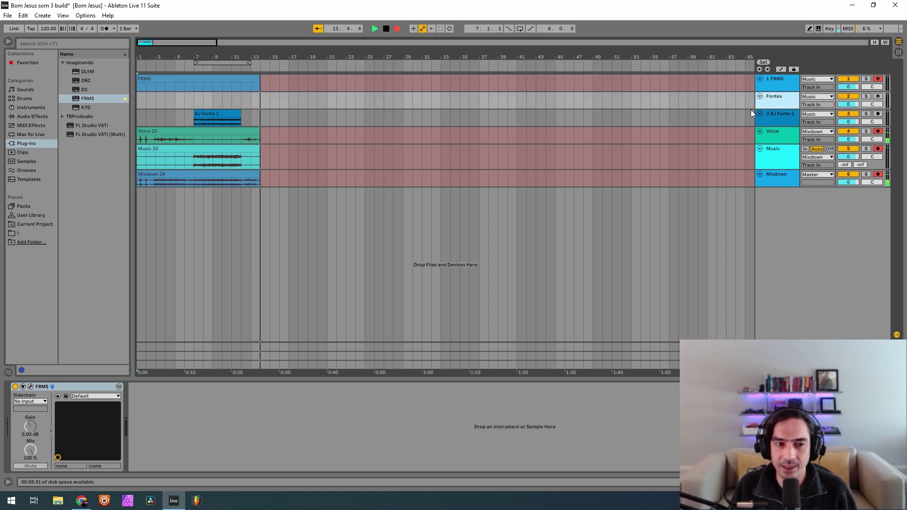
pyautogui.press('Up')
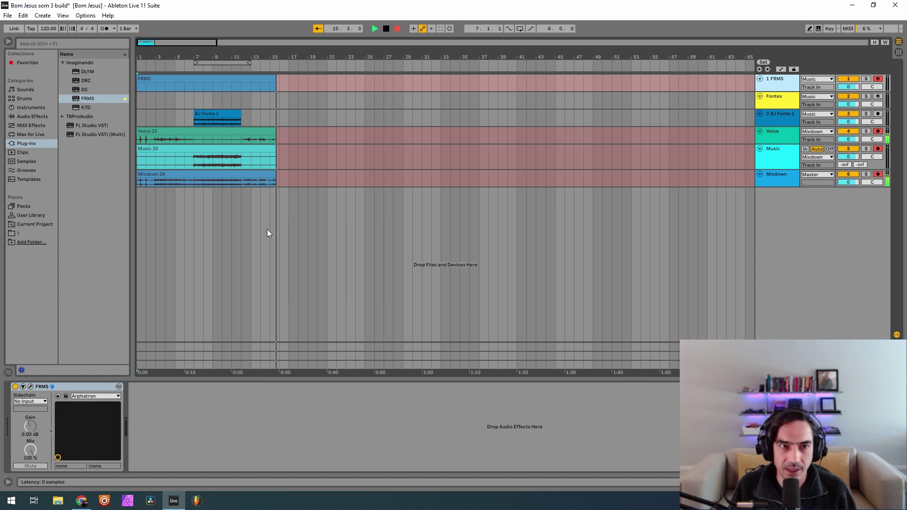
pyautogui.hotkey('ctrl', 'alt', 'p')
pyautogui.moveTo(373, 115); pyautogui.dragTo(317, 77)
pyautogui.click(370, 99)
pyautogui.scroll(1, 314, 150)
pyautogui.click(322, 150)
pyautogui.click(361, 99)
# - For layer 4's waveform, browse the D: drive to the Samples folder inside 32 - Bom Jesus
pyautogui.click(257, 121)
pyautogui.click(343, 144)
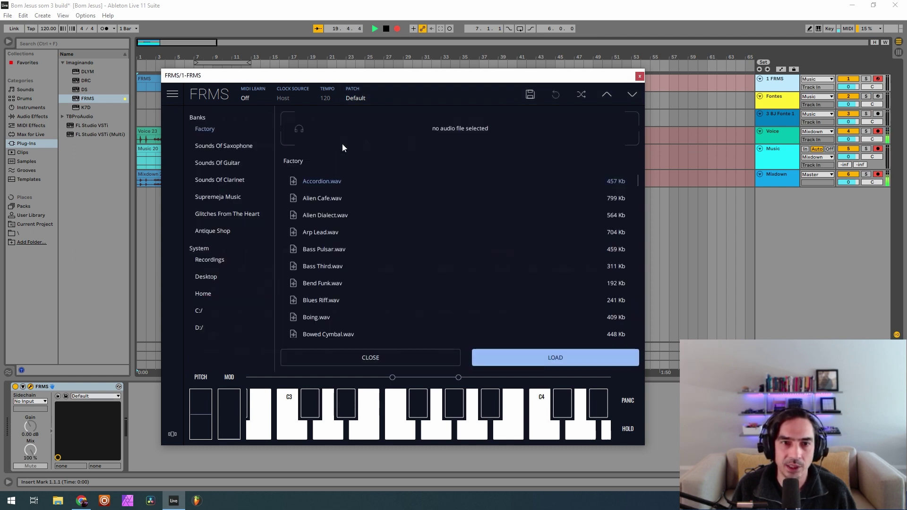
pyautogui.click(199, 328)
pyautogui.doubleClick(310, 199)
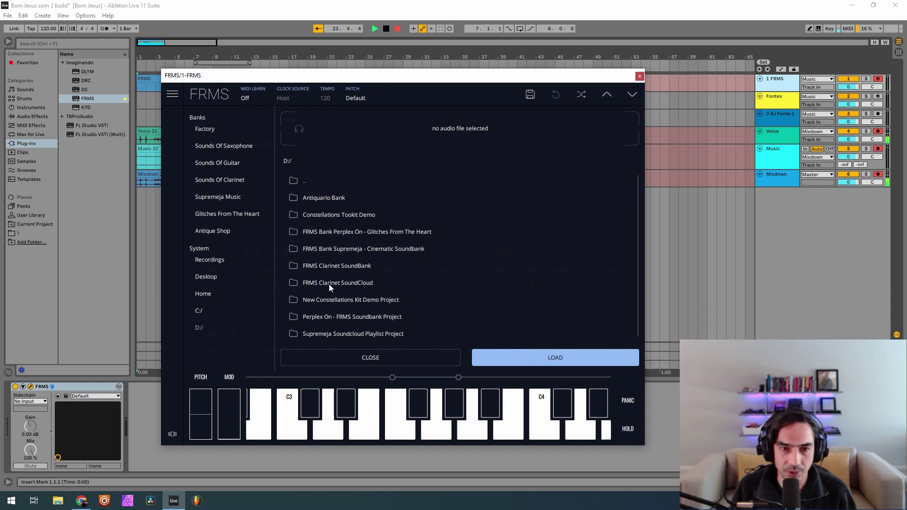
pyautogui.click(209, 311)
pyautogui.click(206, 327)
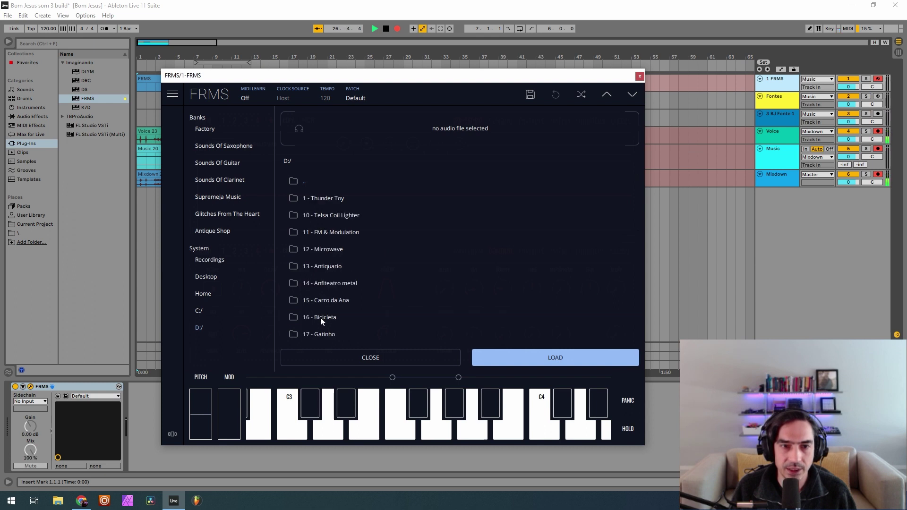
pyautogui.scroll(-10, 320, 318)
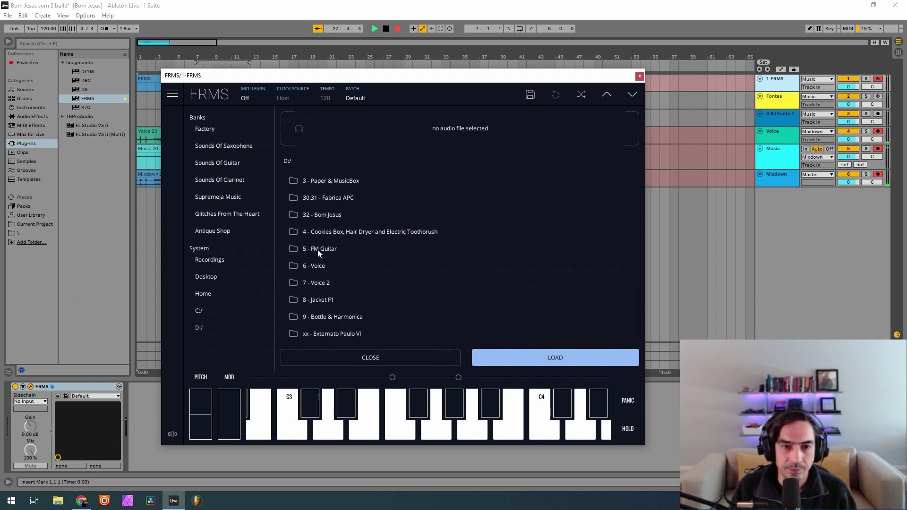
pyautogui.click(331, 214)
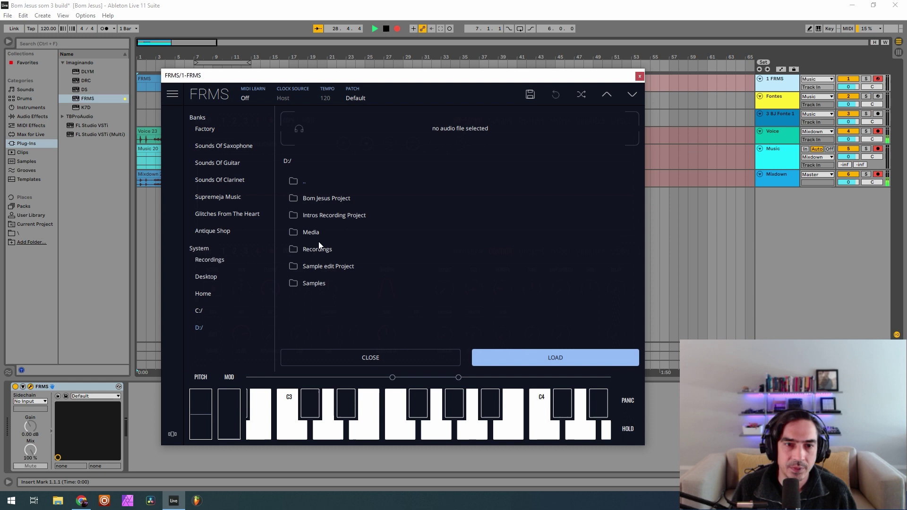
pyautogui.click(322, 282)
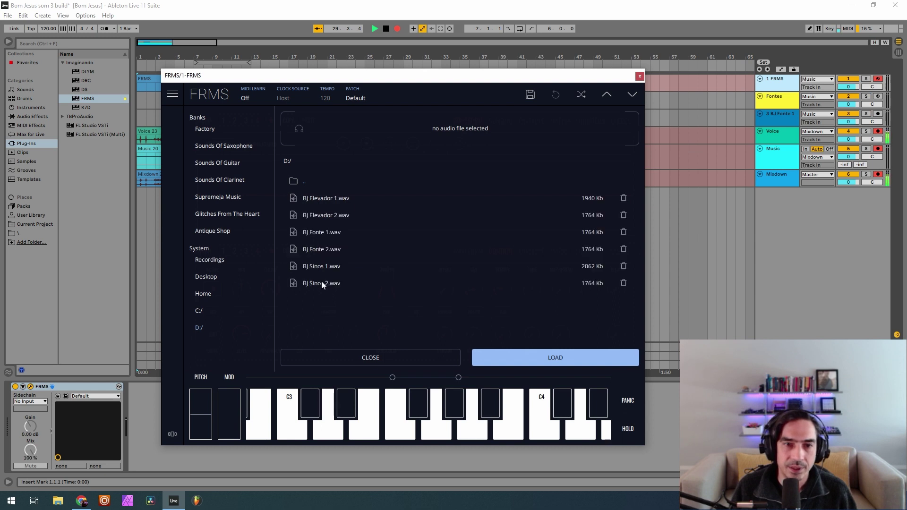
# - Load the sample BJ Fonte 1.wav into layer 4 as its waveform
pyautogui.click(333, 232)
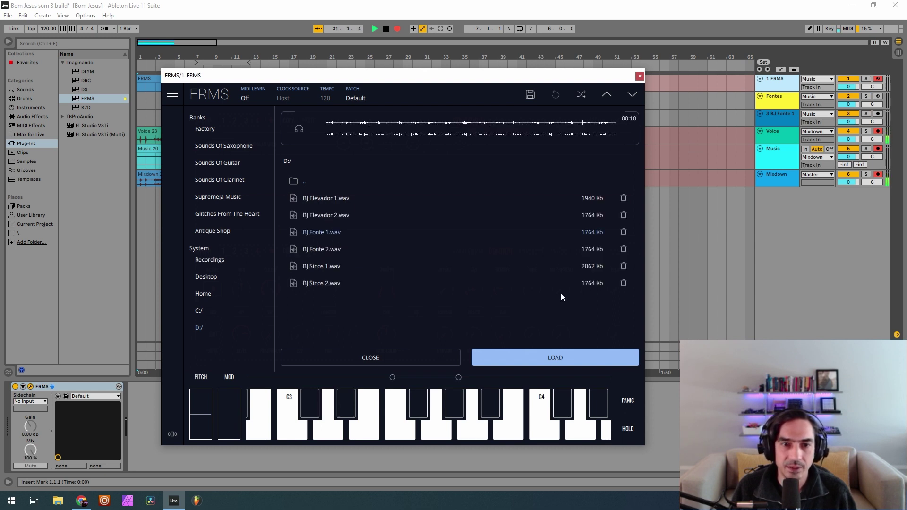
pyautogui.click(510, 358)
pyautogui.click(343, 143)
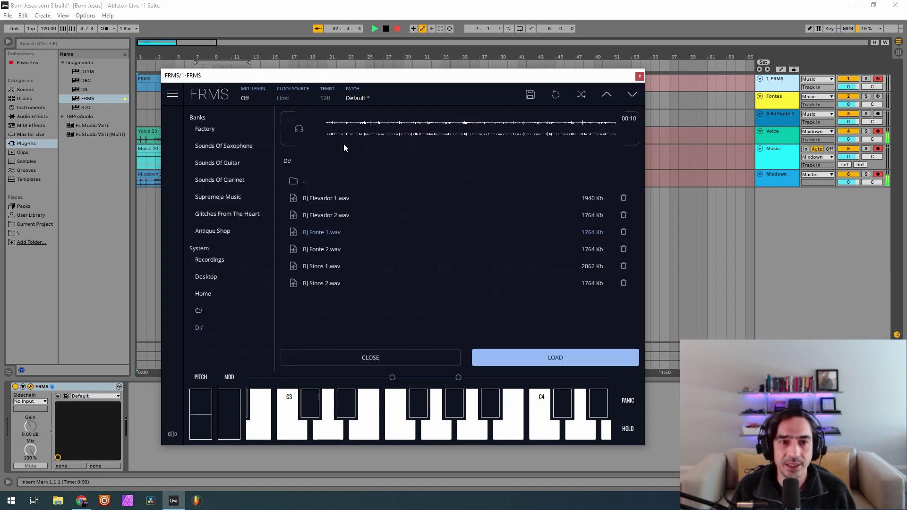
pyautogui.click(420, 363)
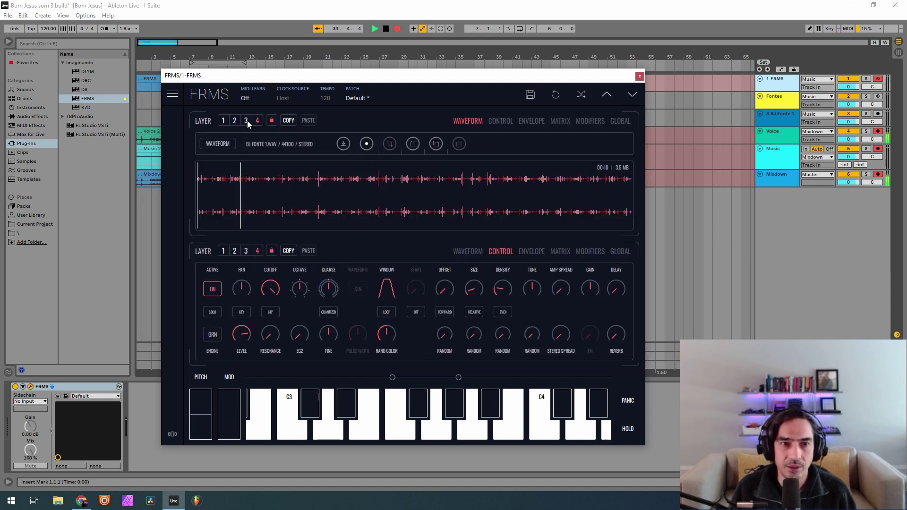
pyautogui.click(345, 143)
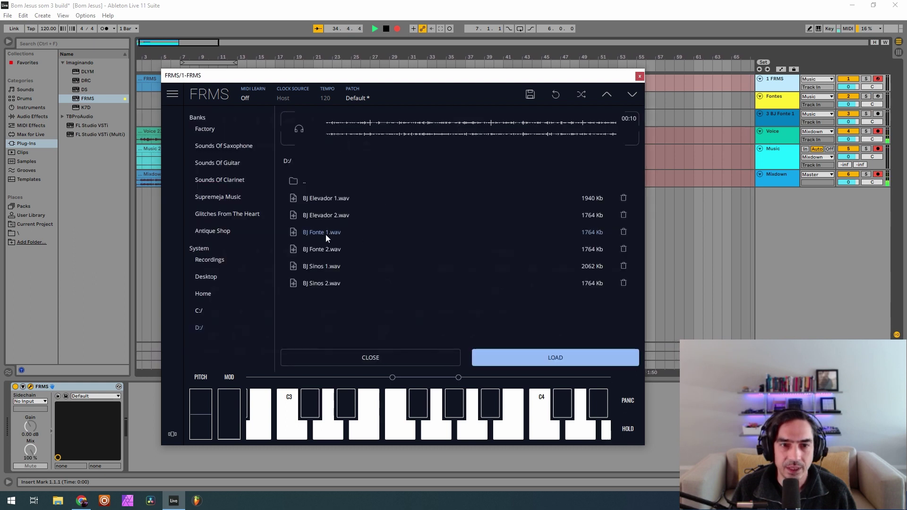
pyautogui.click(499, 361)
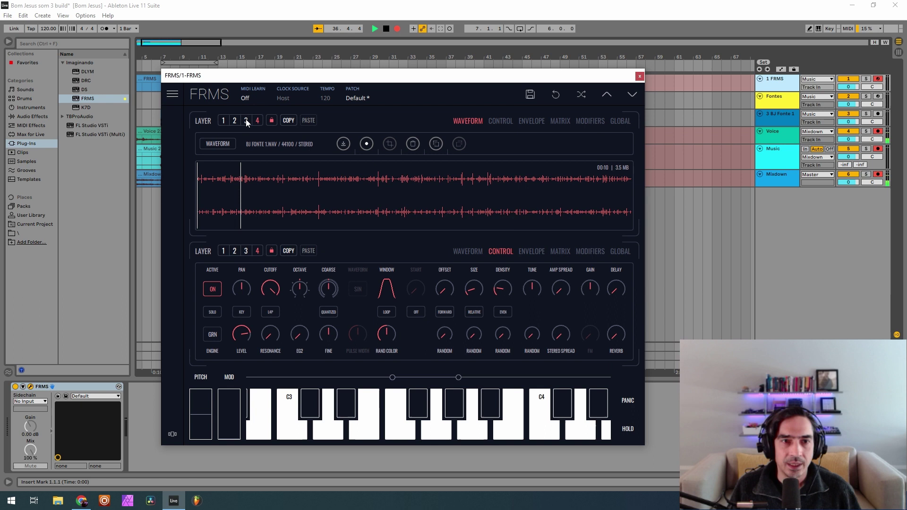
# - Solo layer 4, set its level to 0.413 and lower its octave
pyautogui.click(206, 314)
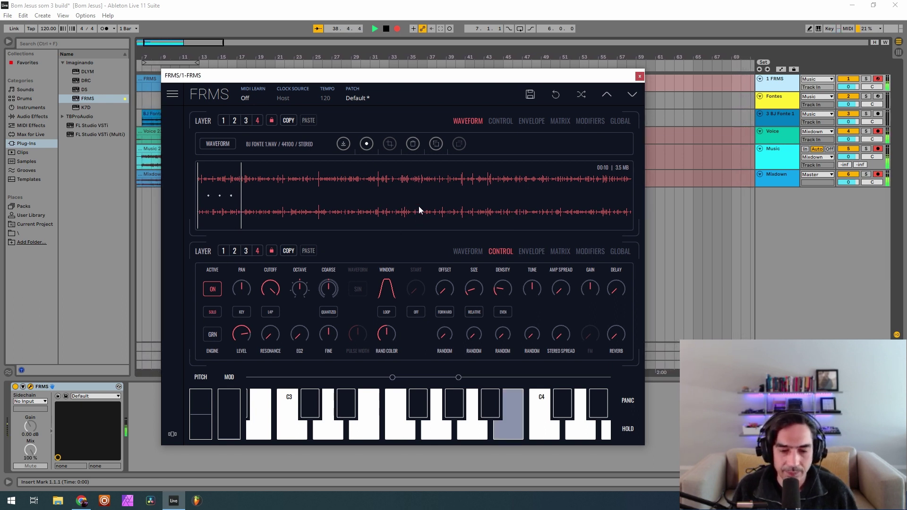
pyautogui.moveTo(243, 330); pyautogui.dragTo(229, 385)
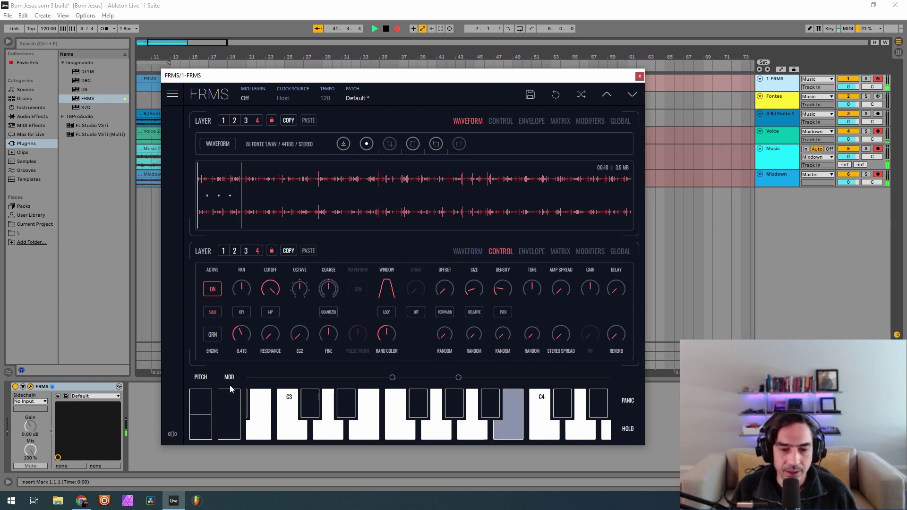
pyautogui.moveTo(296, 289); pyautogui.dragTo(296, 305)
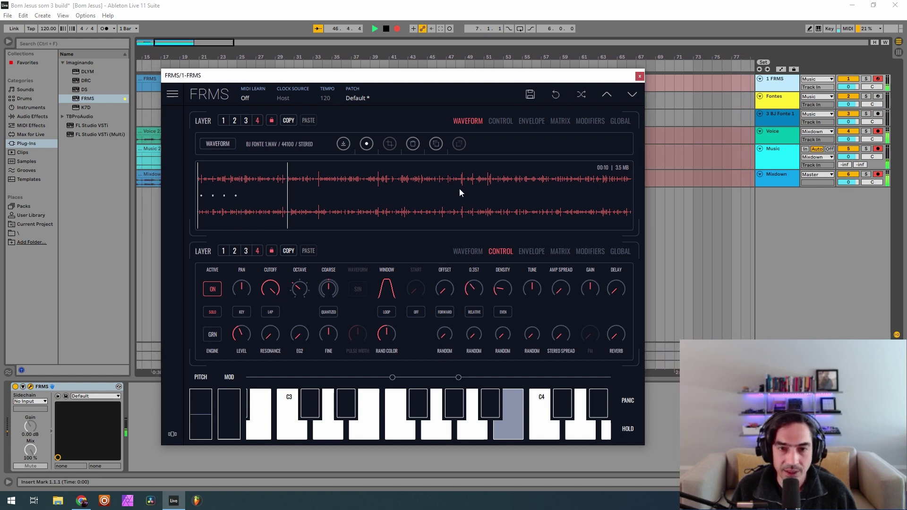
# - Make layer 4's grain window squarer and raise the grain size to maximum
pyautogui.moveTo(387, 289); pyautogui.dragTo(376, 115)
pyautogui.click(374, 102)
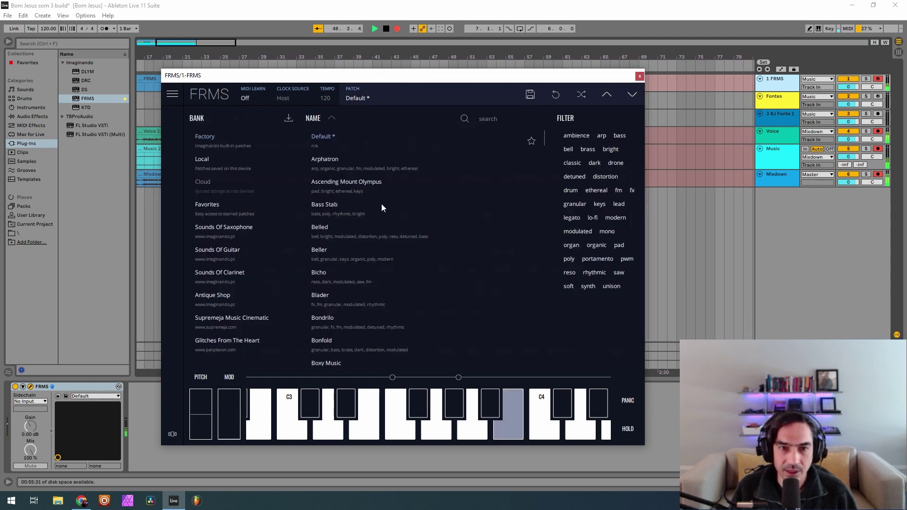
pyautogui.click(385, 95)
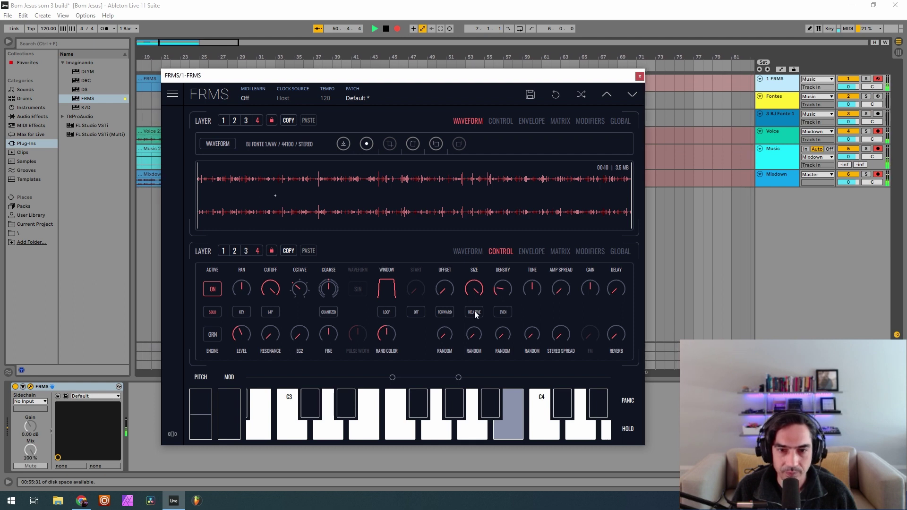
# - Adjust layer 4's grain density, raise its density randomness to about half, set Amp Spread to about 0.403 and raise Stereo Spread
pyautogui.moveTo(501, 290); pyautogui.dragTo(512, 247)
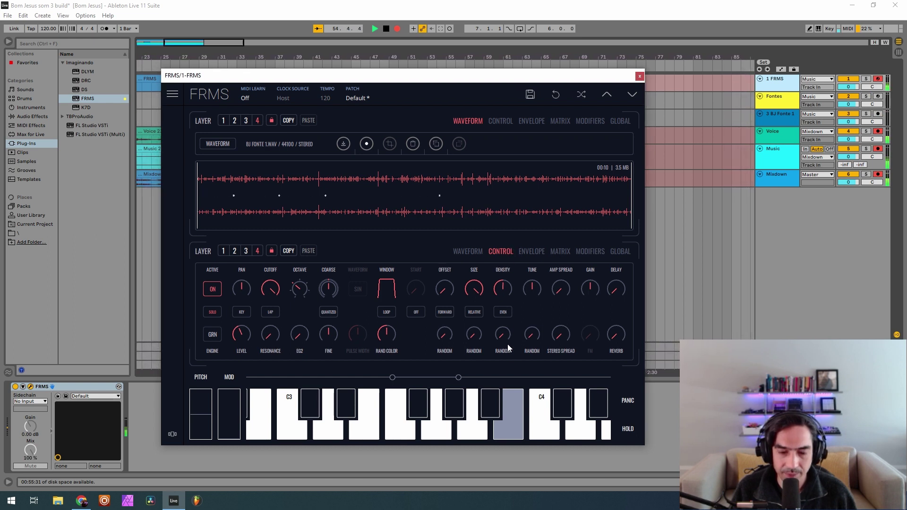
pyautogui.moveTo(501, 337); pyautogui.dragTo(510, 259)
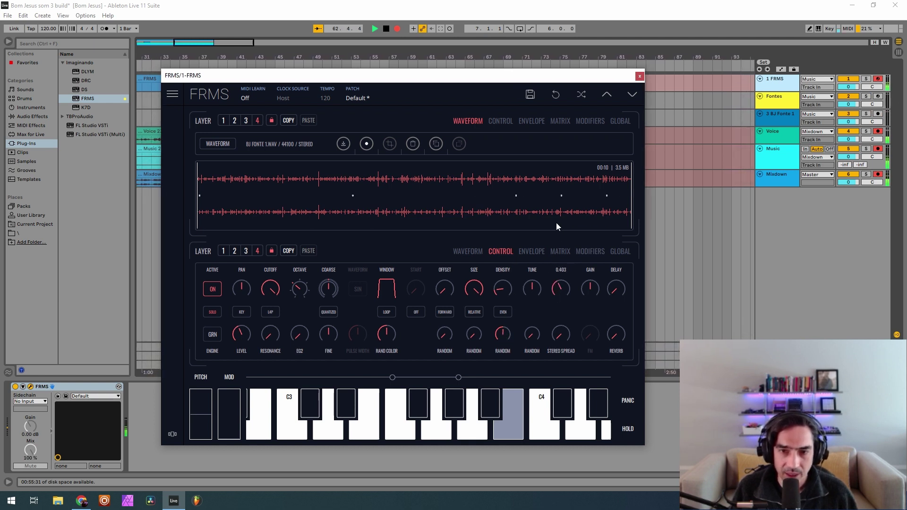
pyautogui.moveTo(556, 295); pyautogui.dragTo(554, 296)
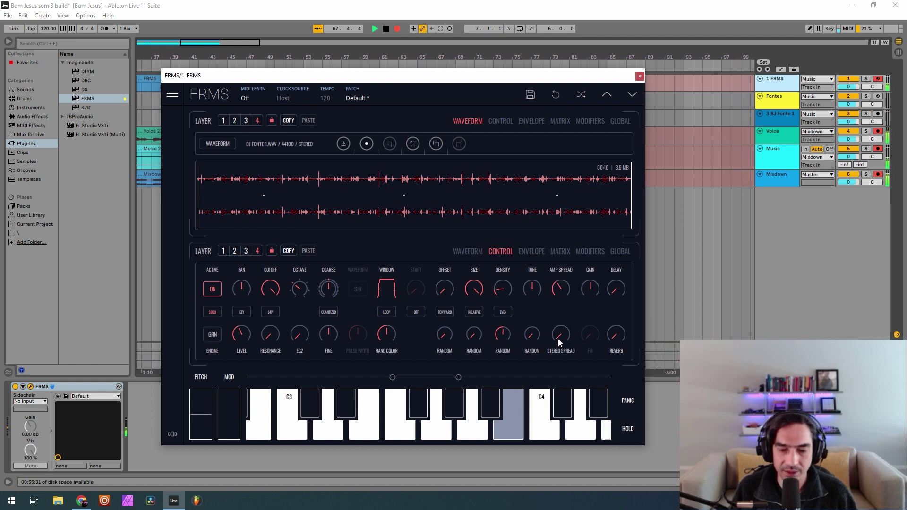
pyautogui.moveTo(559, 340); pyautogui.dragTo(570, 314)
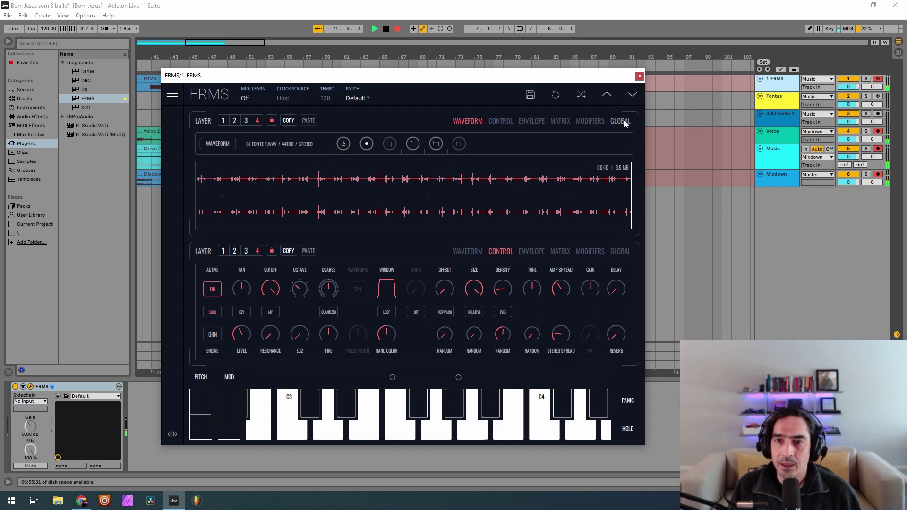
# - Examine layer 4's waveform and control settings in the Fontes track's FRMS plug-in
pyautogui.click(776, 109)
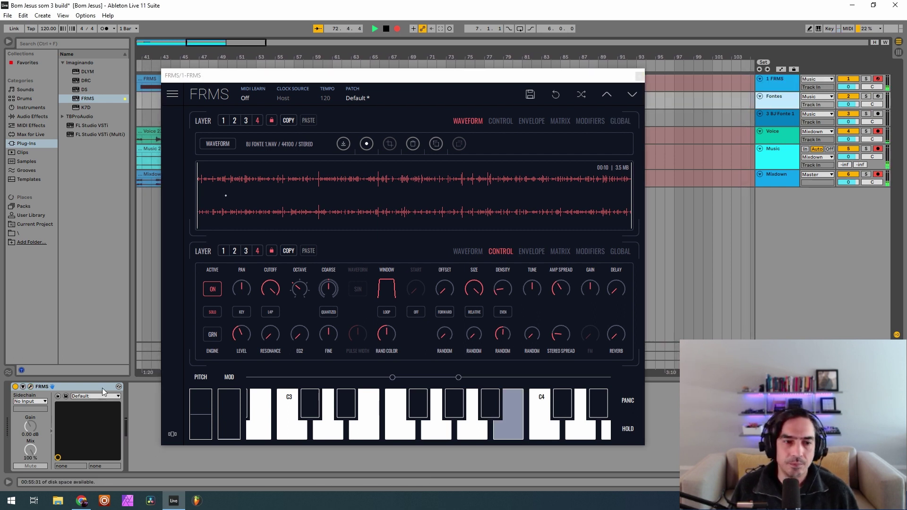
pyautogui.click(31, 386)
pyautogui.click(305, 126)
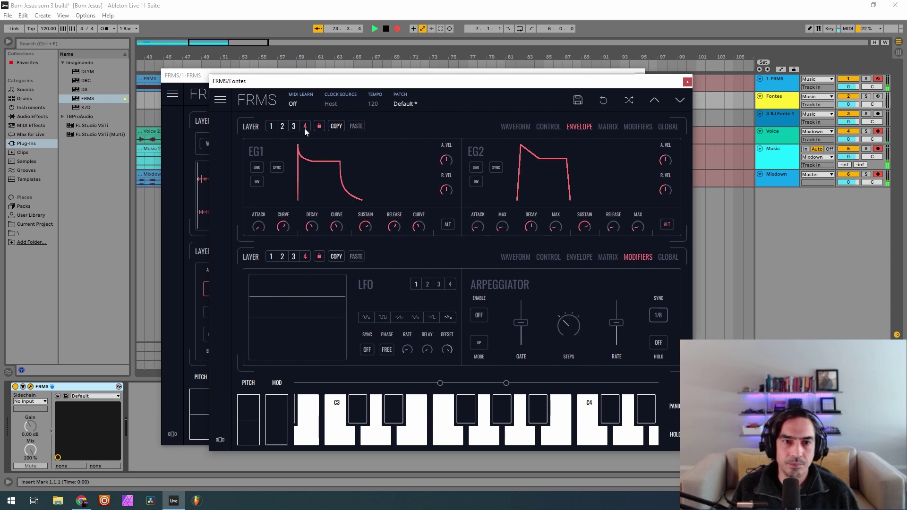
pyautogui.click(516, 126)
pyautogui.click(546, 128)
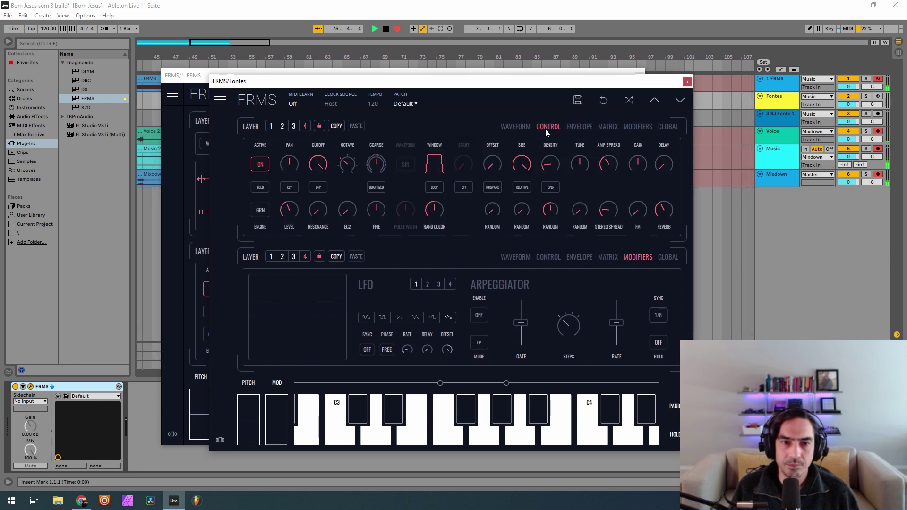
pyautogui.click(688, 82)
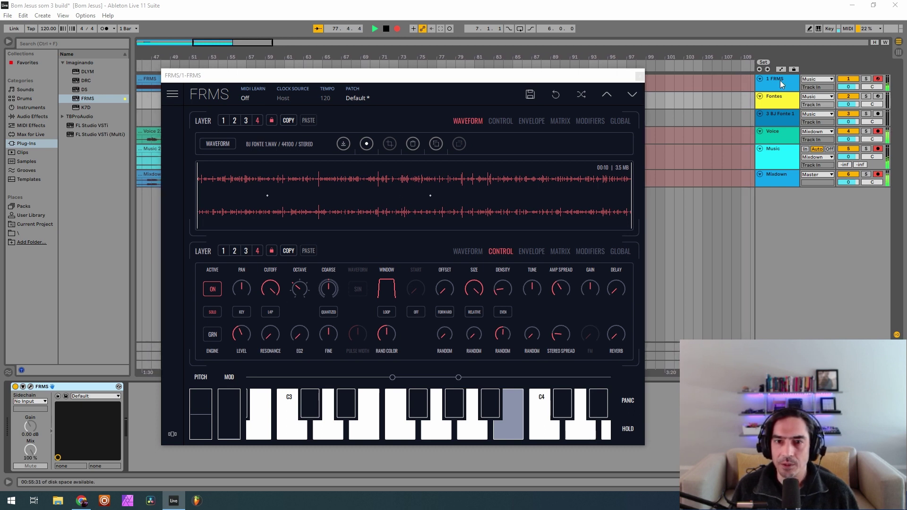
# - In the global settings of the 1 FRMS plug-in, set the reverb's HP filter to 0.170
pyautogui.moveTo(735, 154); pyautogui.dragTo(628, 121)
pyautogui.click(627, 121)
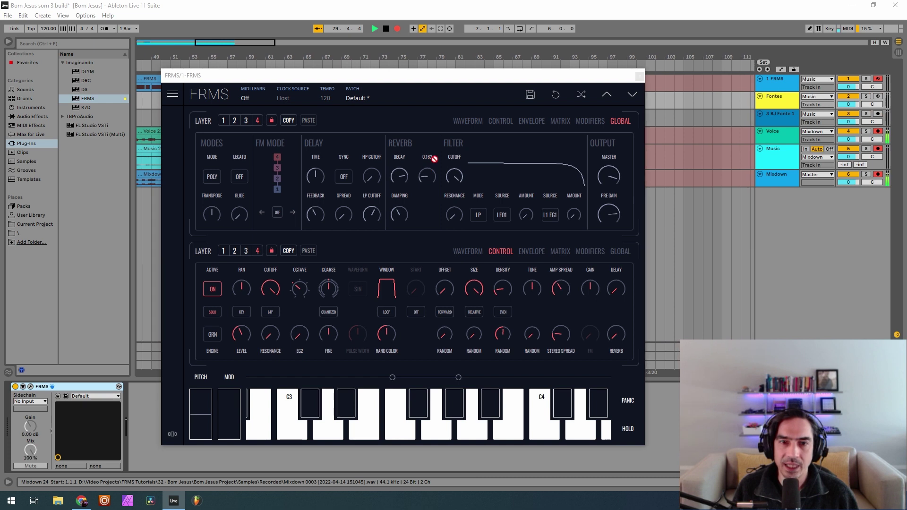
pyautogui.moveTo(426, 175); pyautogui.dragTo(428, 175)
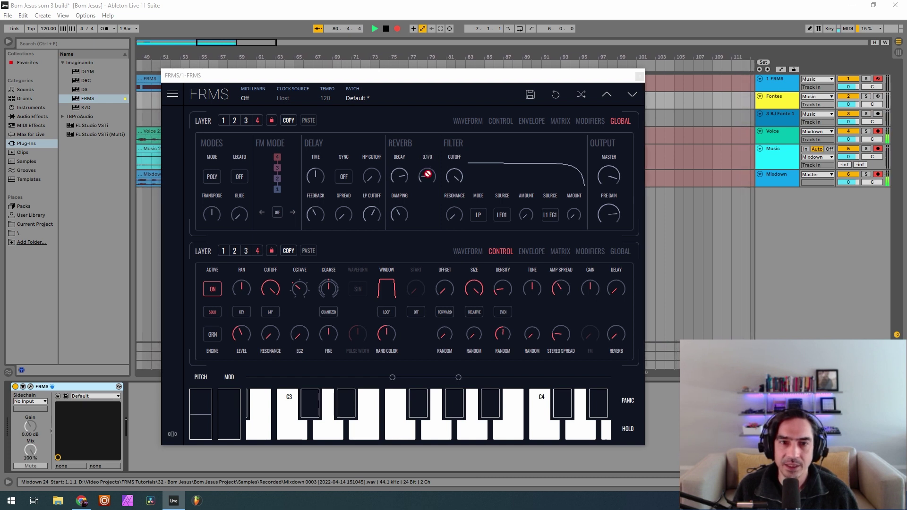
# - Sync the global delay to 1/8D, set its spread to 1.000 and raise its HP cutoff
pyautogui.click(344, 176)
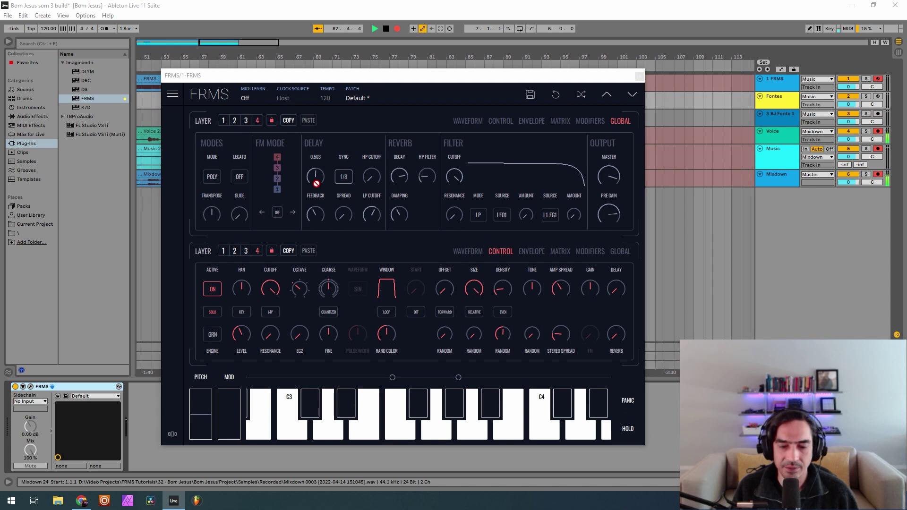
pyautogui.click(349, 178)
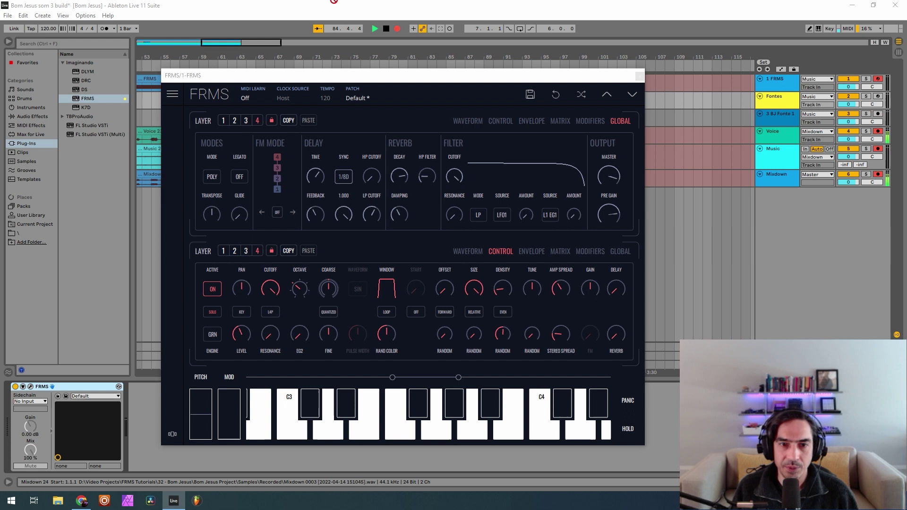
pyautogui.moveTo(372, 178); pyautogui.dragTo(379, 164)
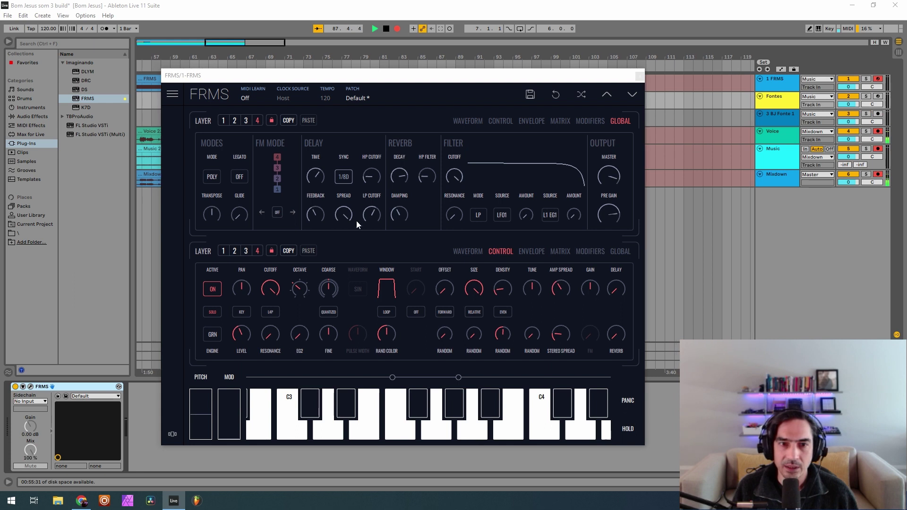
# - Set LFO 1 to the smooth random waveform with maximum offset and a rate of 0.100
pyautogui.click(588, 251)
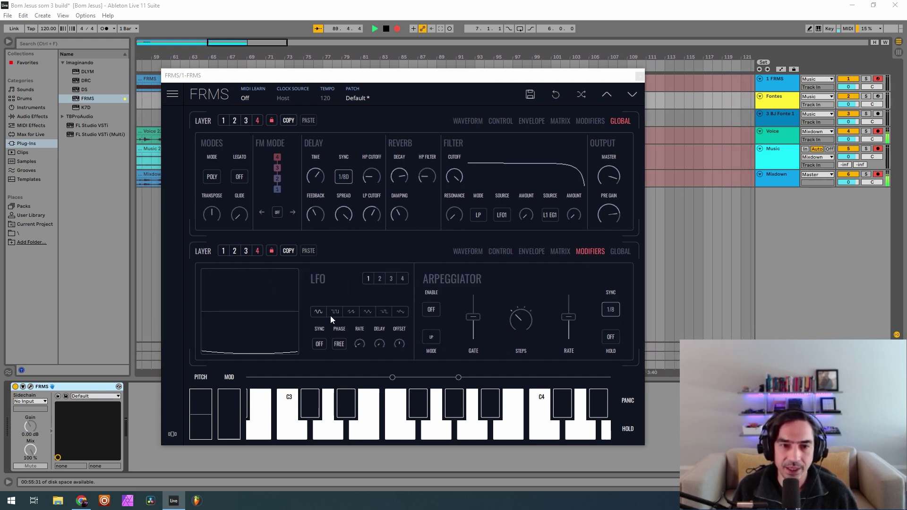
pyautogui.click(401, 312)
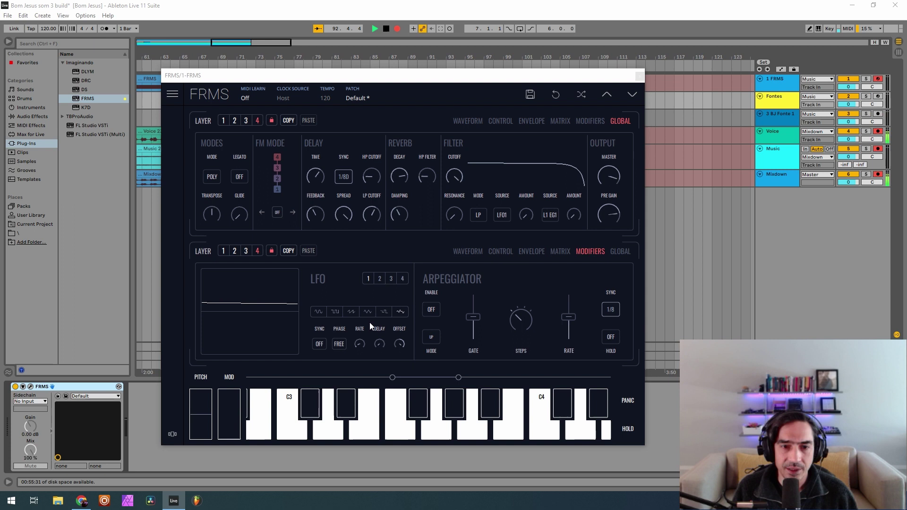
pyautogui.moveTo(367, 343); pyautogui.dragTo(374, 336)
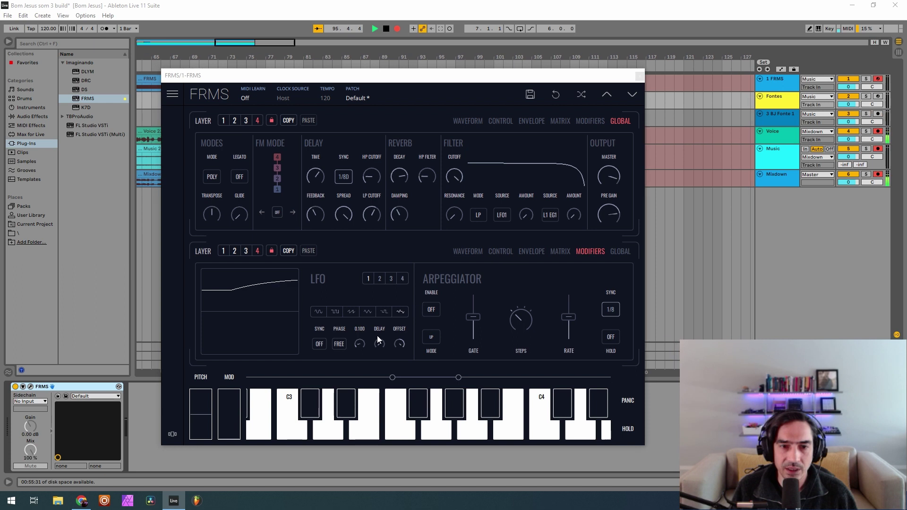
# - Set up LFO 2 with the smooth random waveform, maximum offset and a slow rate
pyautogui.click(380, 278)
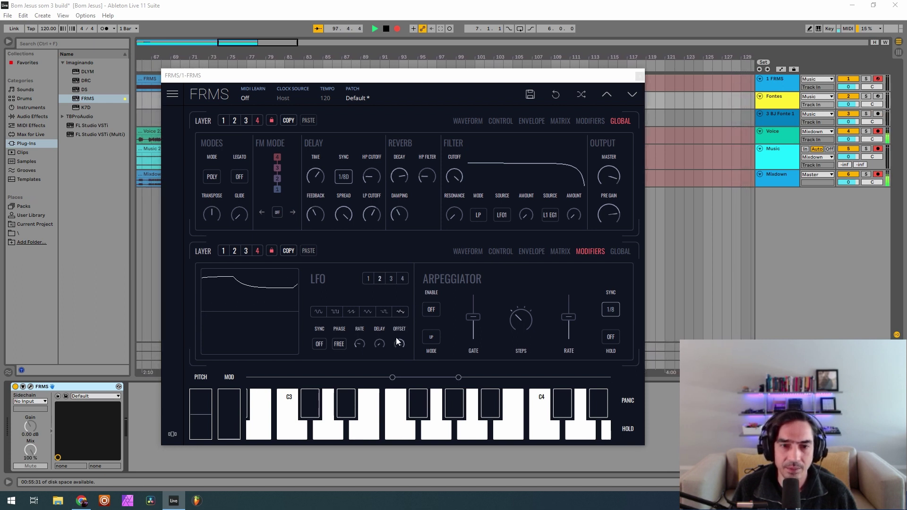
pyautogui.moveTo(362, 342)
pyautogui.moveTo(364, 341); pyautogui.dragTo(344, 351)
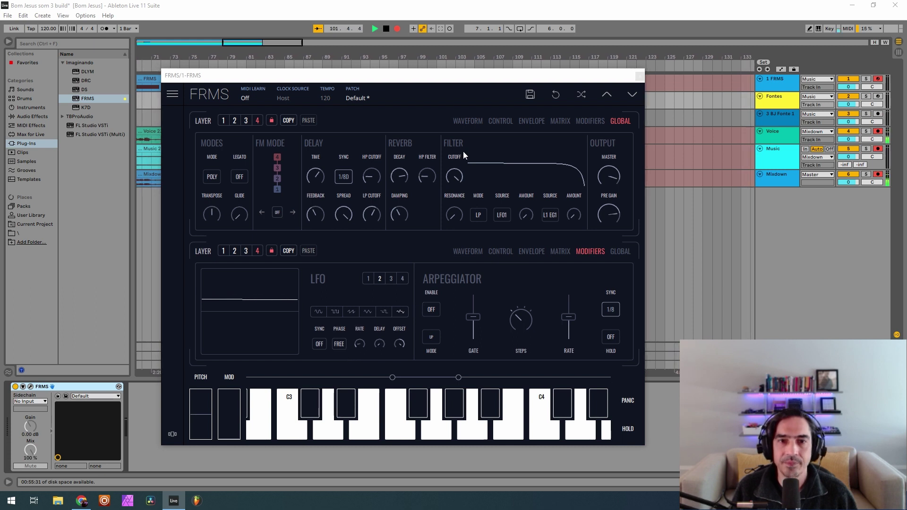
# - Raise the reverb amount in layer 4's control settings to a little below half
pyautogui.click(492, 124)
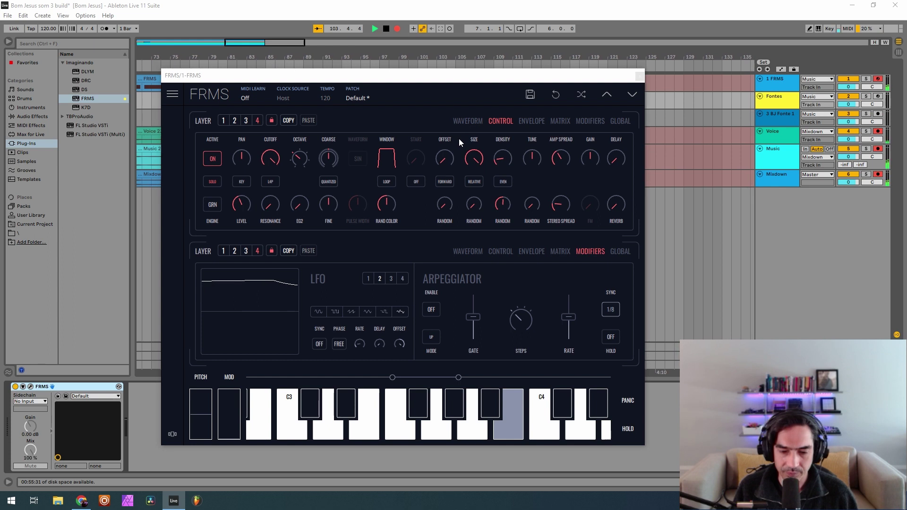
pyautogui.moveTo(621, 205)
pyautogui.moveTo(622, 205); pyautogui.dragTo(616, 151)
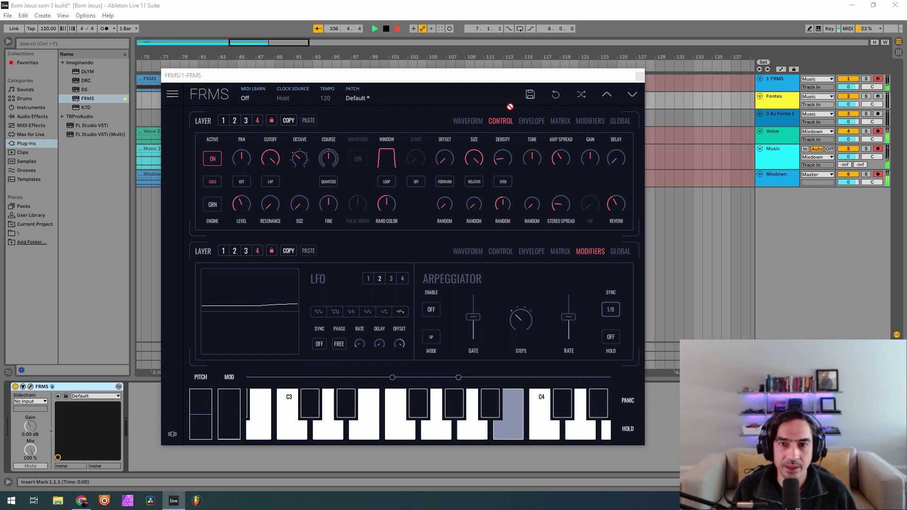
# - On layer 3, set the level to 0.753, lower the octave, widen the grain window, maximise the size and adjust the density
pyautogui.click(247, 120)
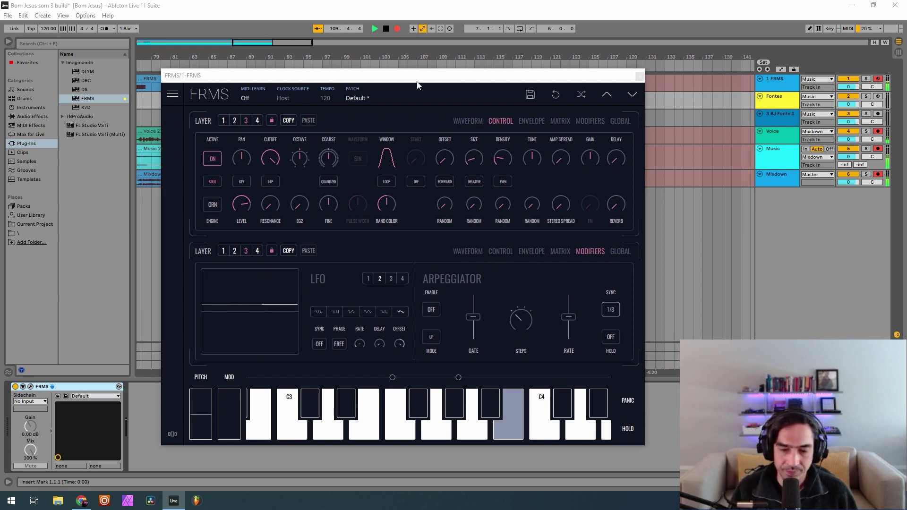
pyautogui.moveTo(250, 203); pyautogui.dragTo(276, 212)
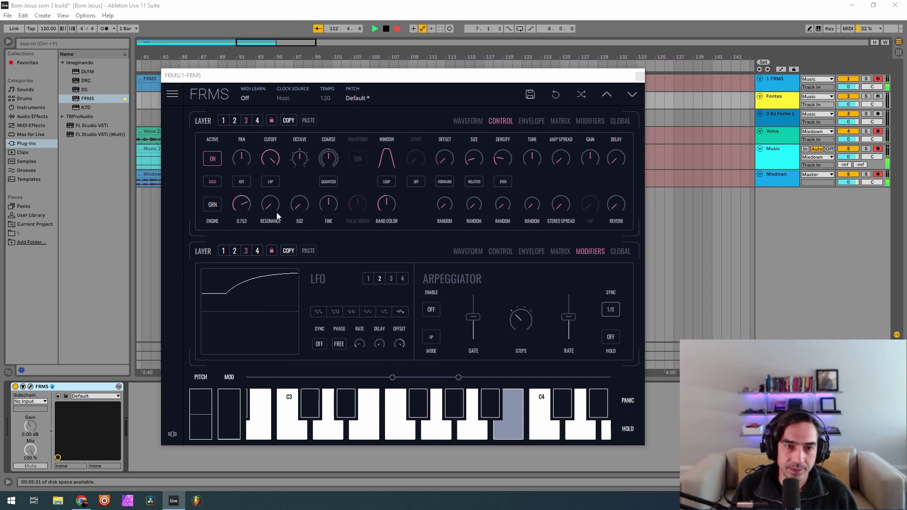
pyautogui.moveTo(293, 165); pyautogui.dragTo(299, 199)
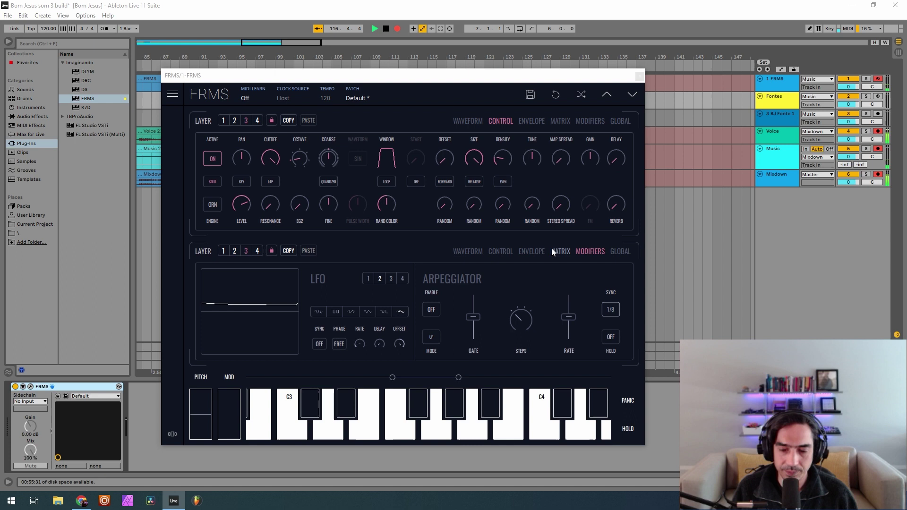
pyautogui.moveTo(501, 169); pyautogui.dragTo(499, 172)
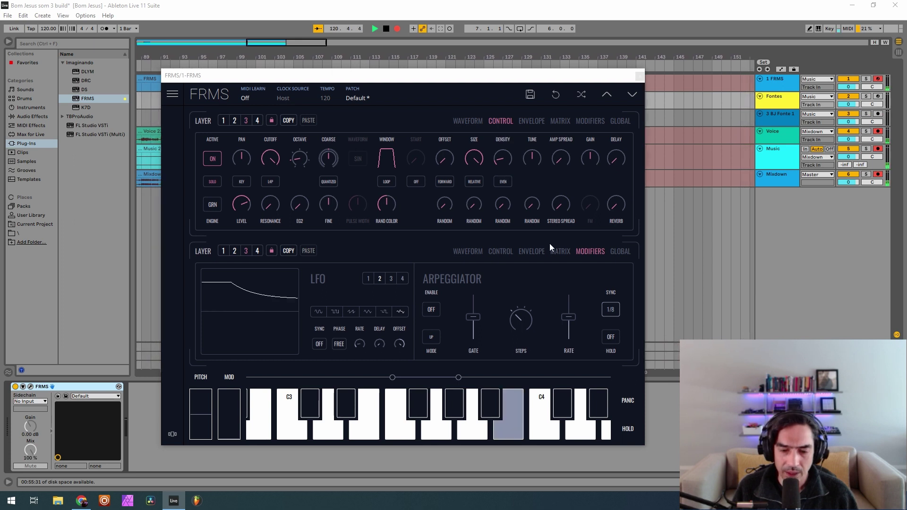
# - Raise layer 3's amp spread to about half, set its stereo spread to 0.193 and add some reverb
pyautogui.moveTo(561, 160); pyautogui.dragTo(550, 84)
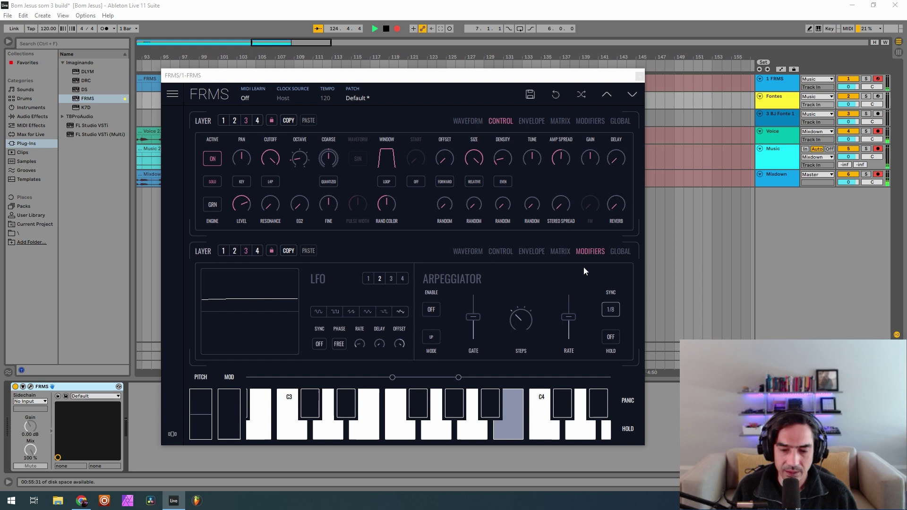
pyautogui.moveTo(566, 198); pyautogui.dragTo(551, 171)
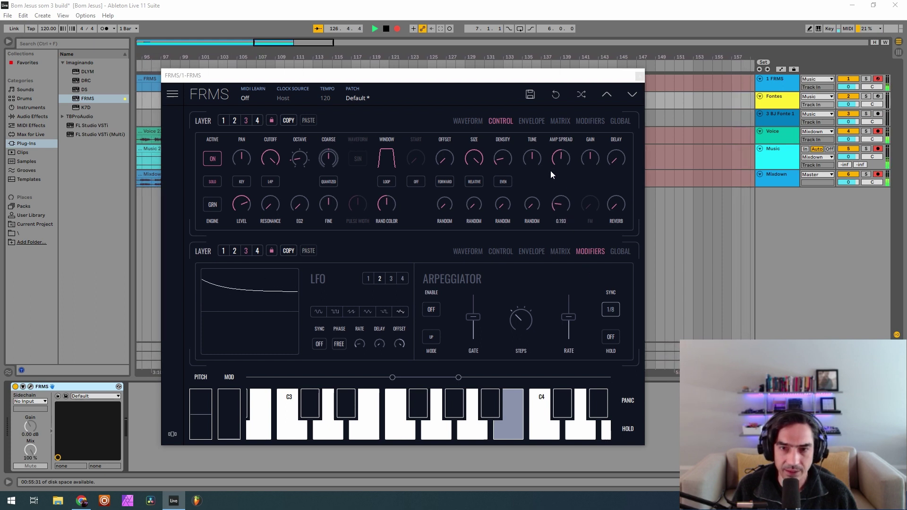
pyautogui.moveTo(626, 214); pyautogui.dragTo(640, 142)
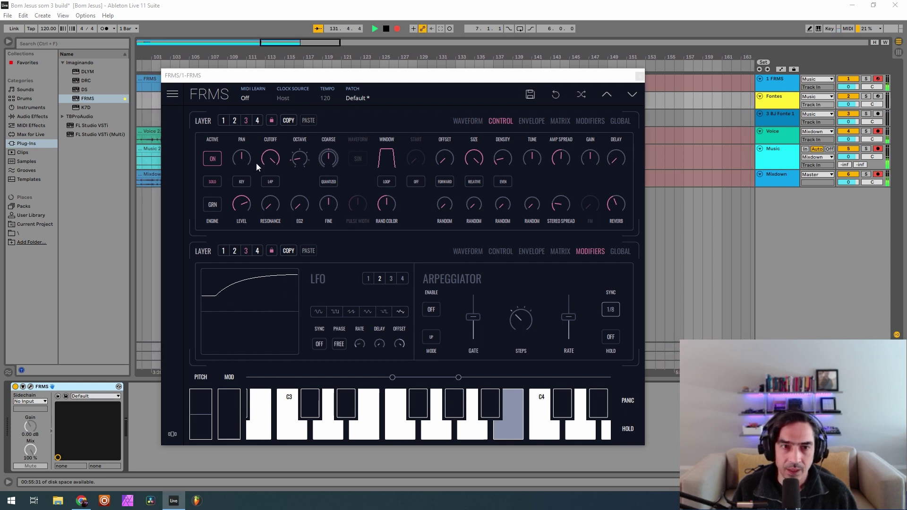
# - Switch layer 2 to the OSC engine with the SAW waveform and reduce its level
pyautogui.click(212, 181)
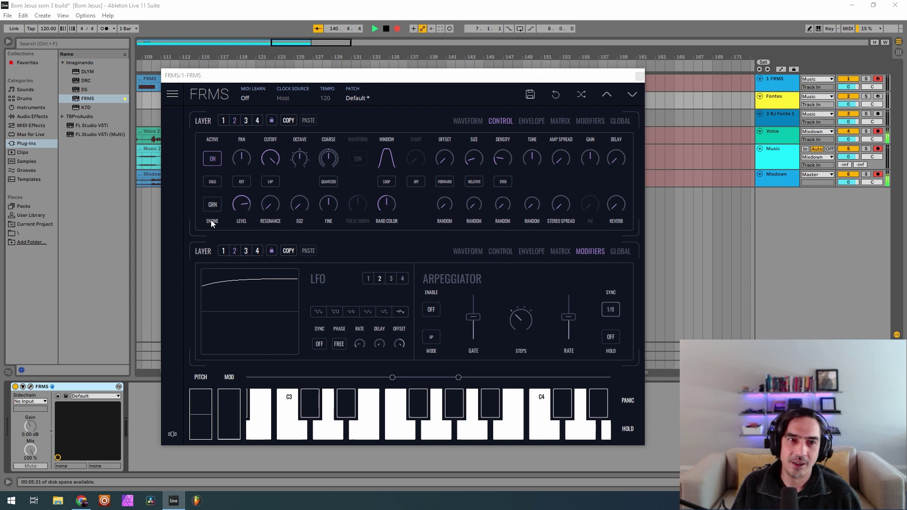
pyautogui.click(213, 204)
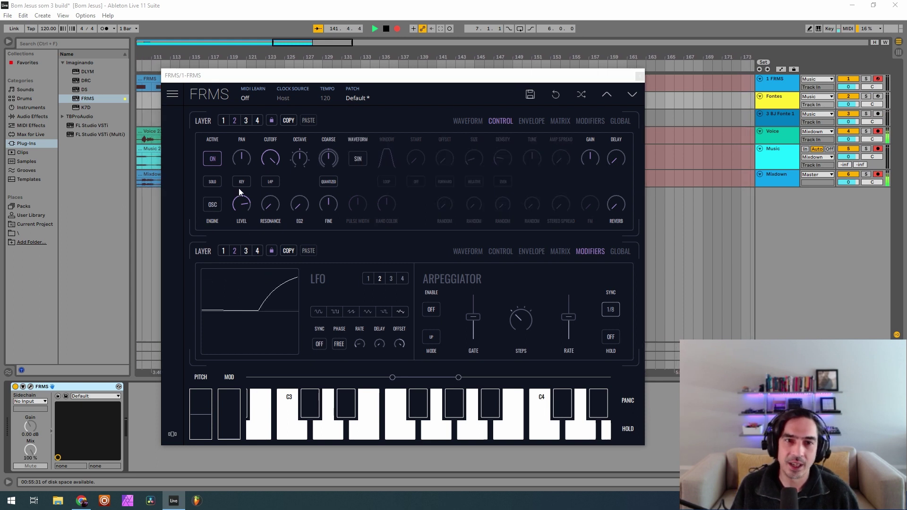
pyautogui.click(358, 158)
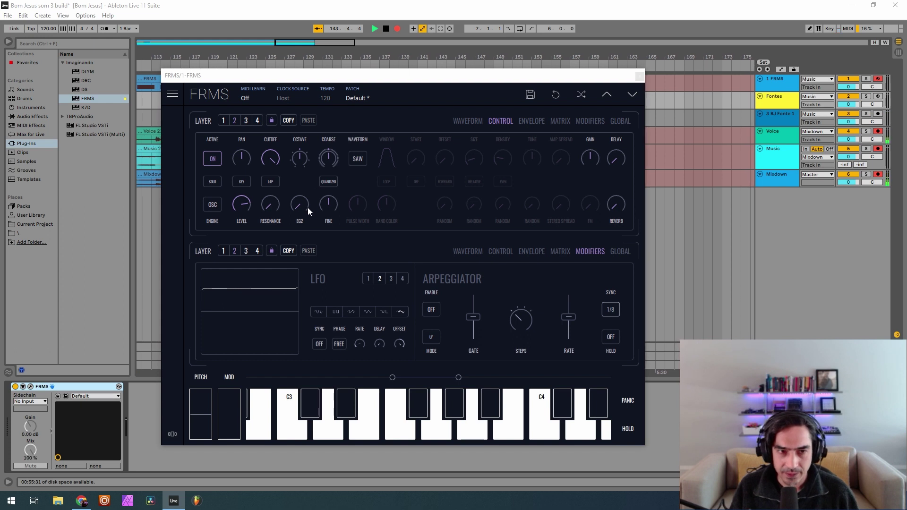
pyautogui.scroll(5, 269, 160)
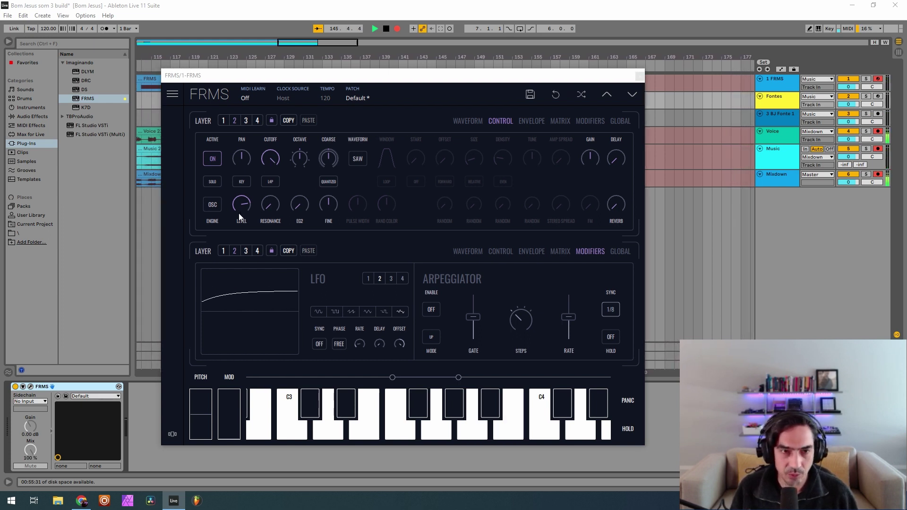
pyautogui.scroll(-8, 239, 214)
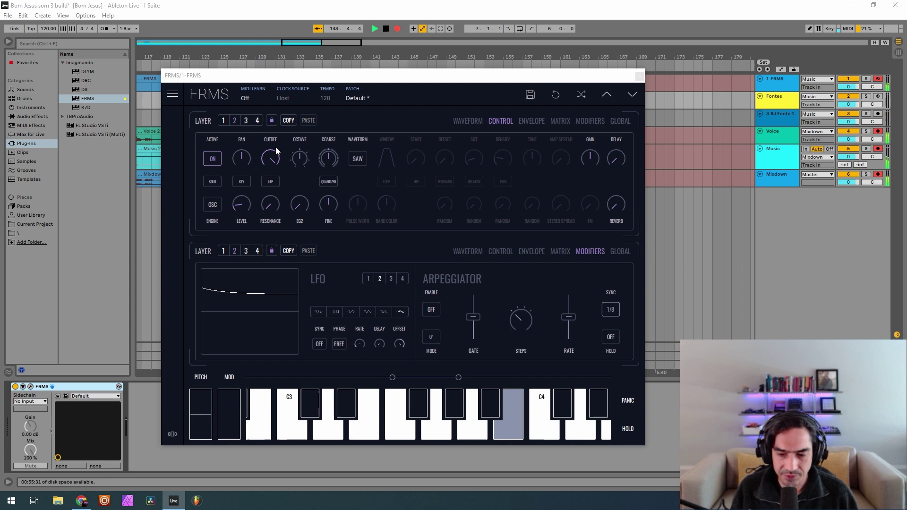
# - Maximise layer 2's gain, delay and reverb, lower its filter cutoff and set its octave to -1
pyautogui.scroll(-3, 590, 158)
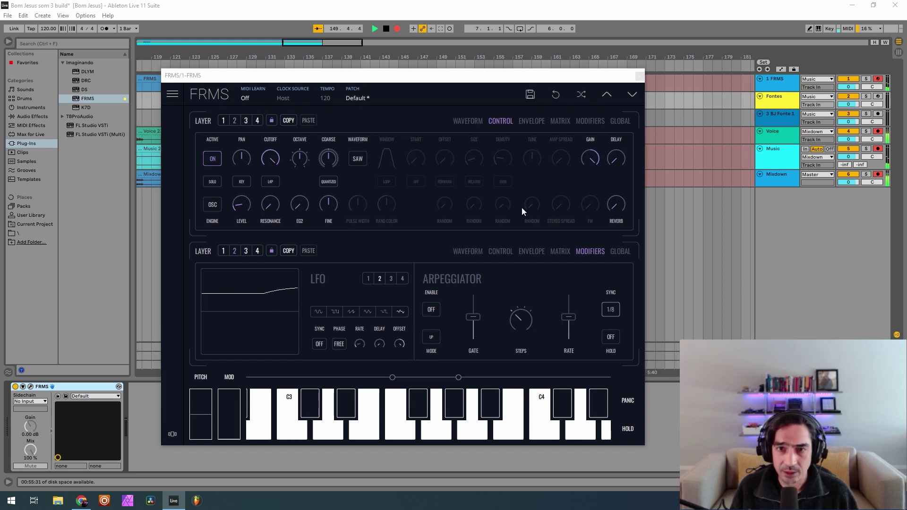
pyautogui.scroll(-3, 271, 159)
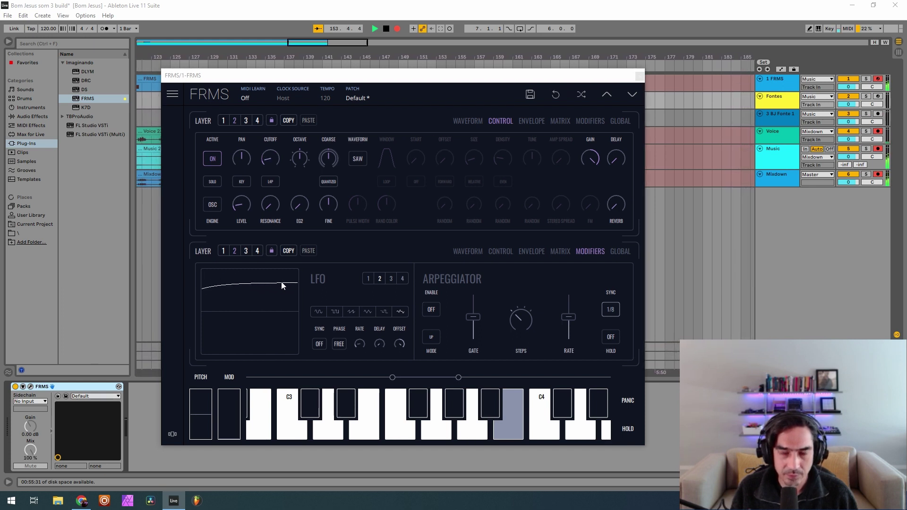
pyautogui.moveTo(612, 163); pyautogui.dragTo(633, 98)
pyautogui.moveTo(617, 226); pyautogui.dragTo(613, 4)
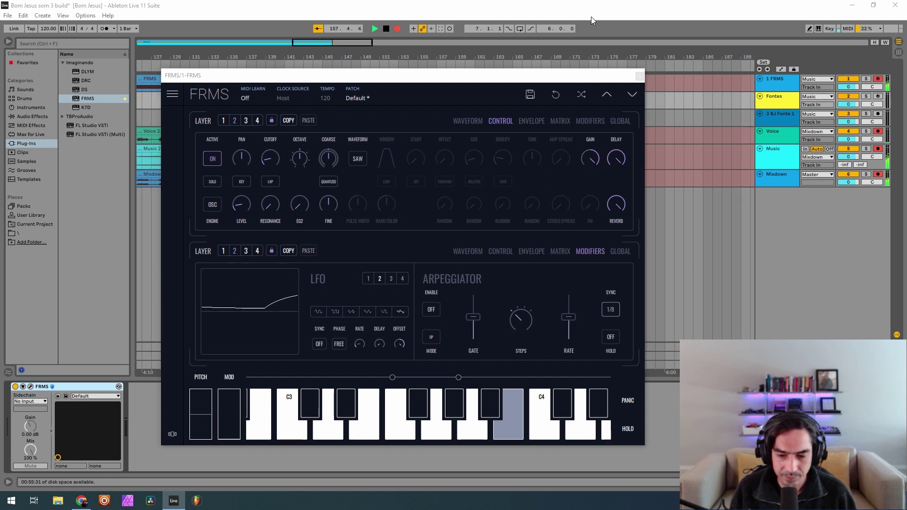
pyautogui.moveTo(299, 157); pyautogui.dragTo(302, 174)
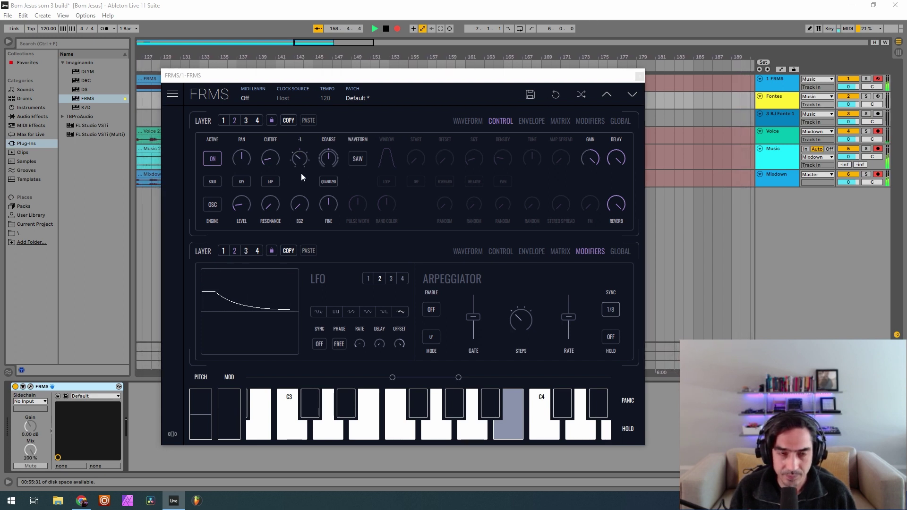
# - In layer 2's modulation matrix, route LFO 1 to the cutoff at about 0.69 and check the LFO settings
pyautogui.click(560, 121)
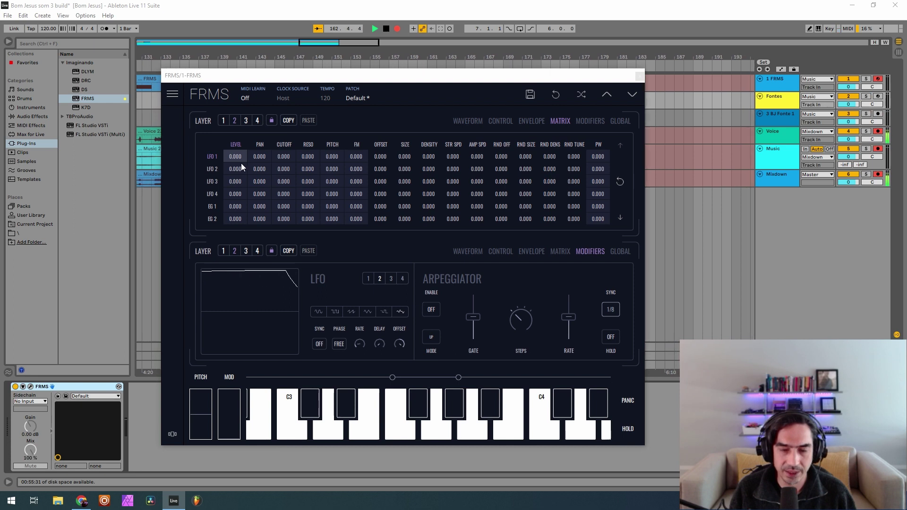
pyautogui.moveTo(287, 158); pyautogui.dragTo(294, 78)
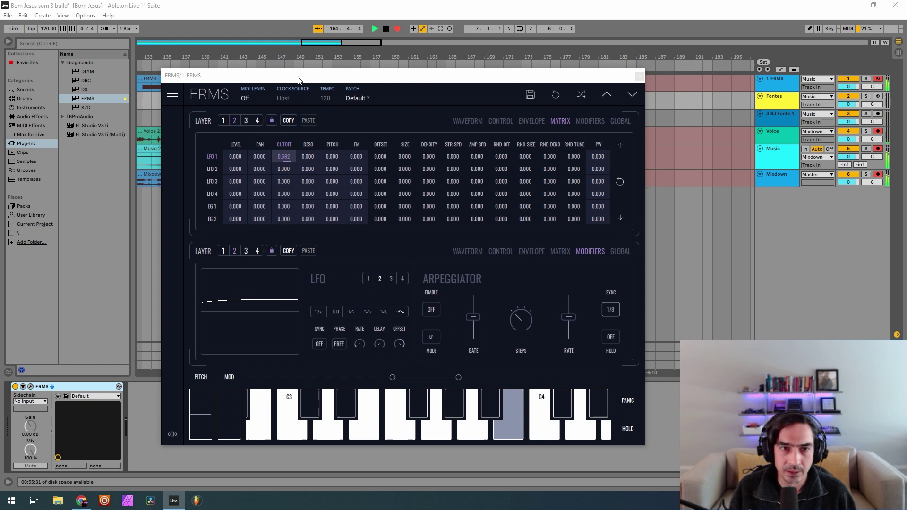
pyautogui.click(586, 121)
pyautogui.click(224, 251)
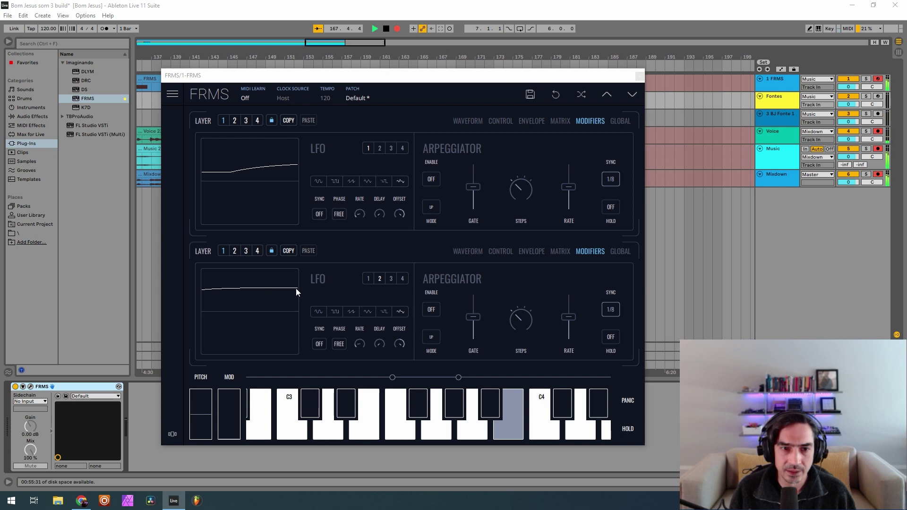
pyautogui.click(237, 252)
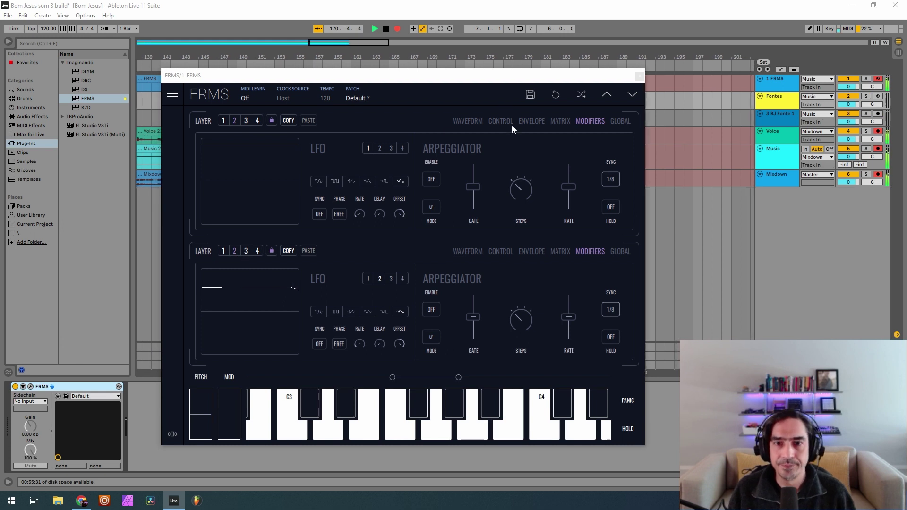
# - Solo layer 1, switch it to the OSC engine with the SIN waveform and reduce its level
pyautogui.click(233, 121)
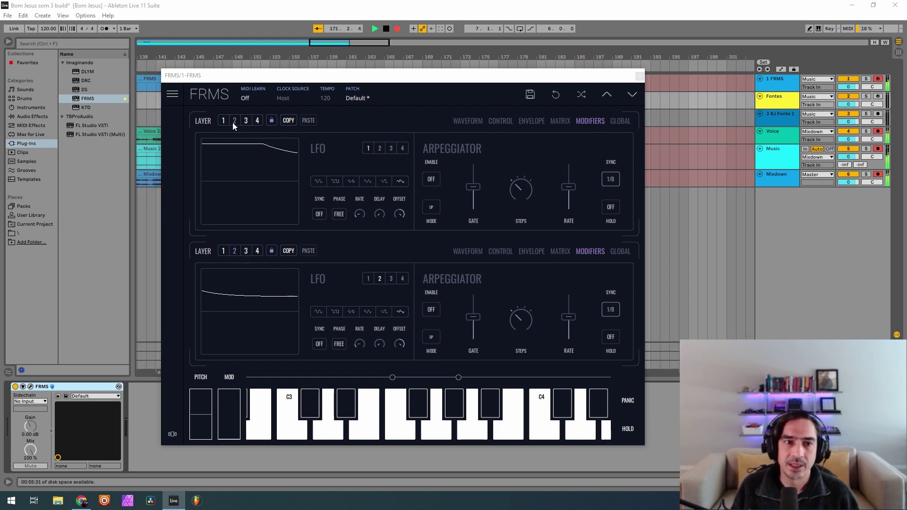
pyautogui.click(508, 121)
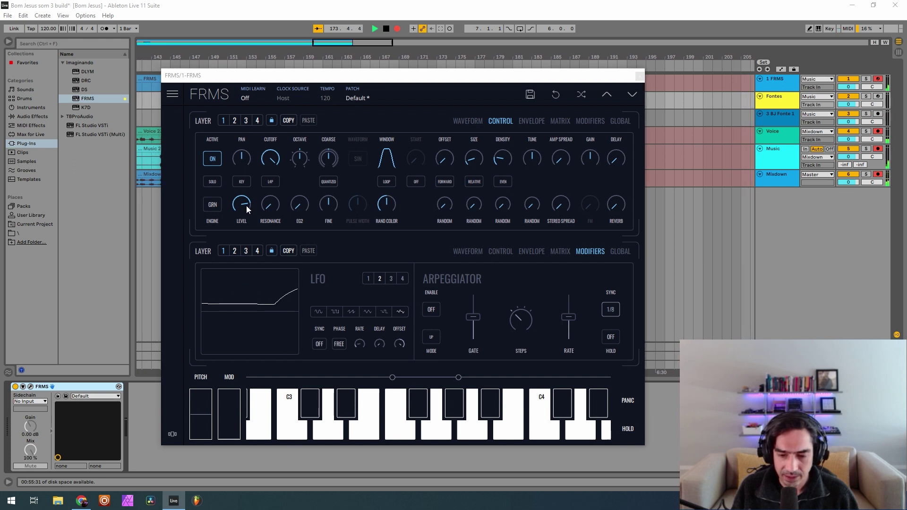
pyautogui.moveTo(245, 207); pyautogui.dragTo(253, 292)
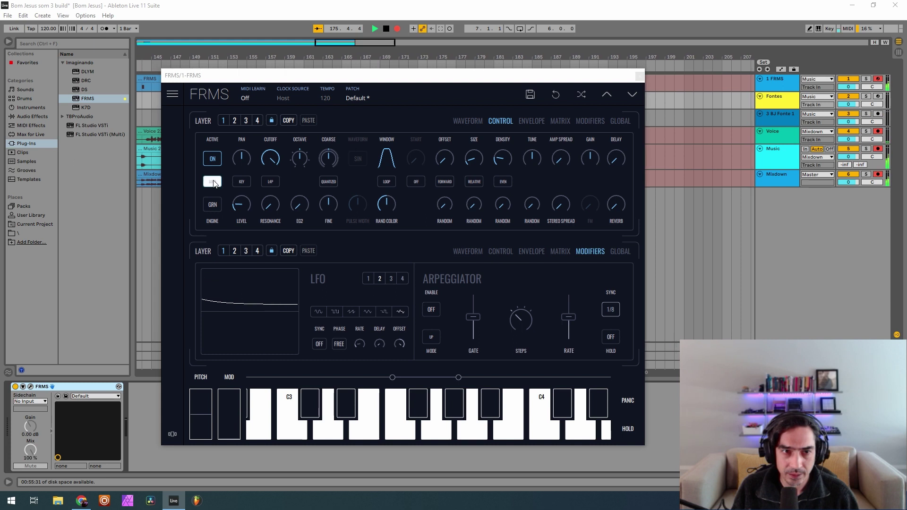
pyautogui.click(214, 204)
pyautogui.moveTo(236, 209); pyautogui.dragTo(232, 216)
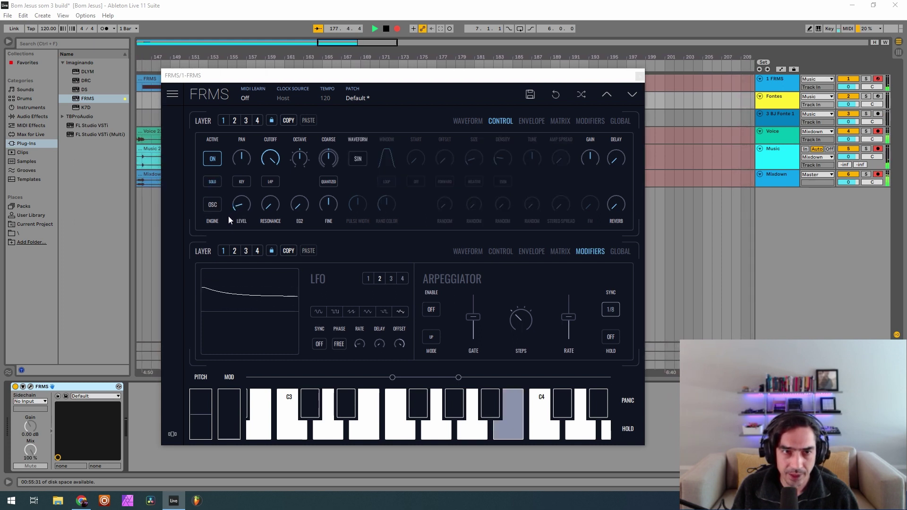
# - Compare with layer 2's controls, lower layer 1's octave and maximise layer 1's gain, delay and reverb
pyautogui.click(234, 120)
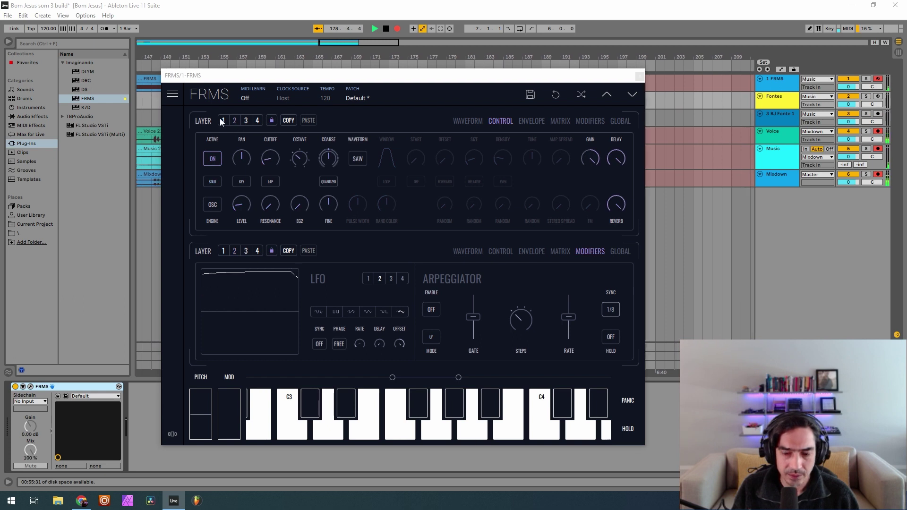
pyautogui.click(222, 119)
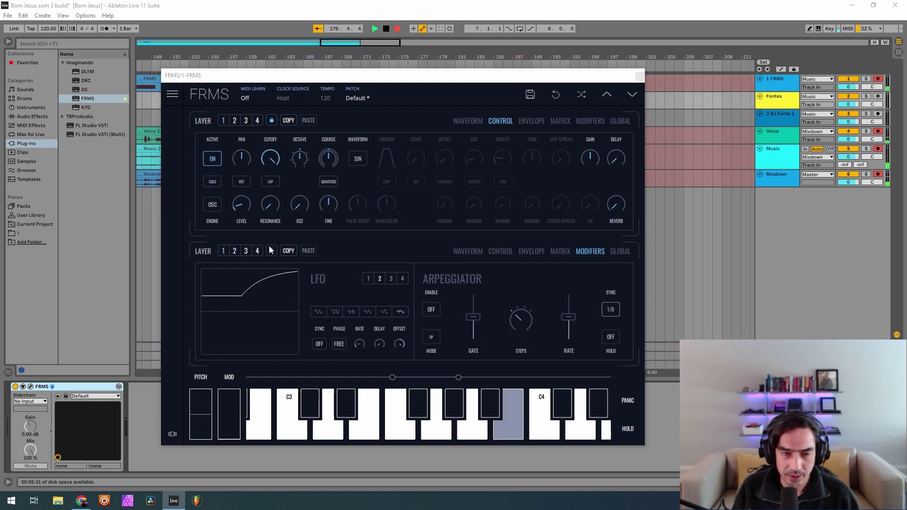
pyautogui.moveTo(307, 151); pyautogui.dragTo(304, 189)
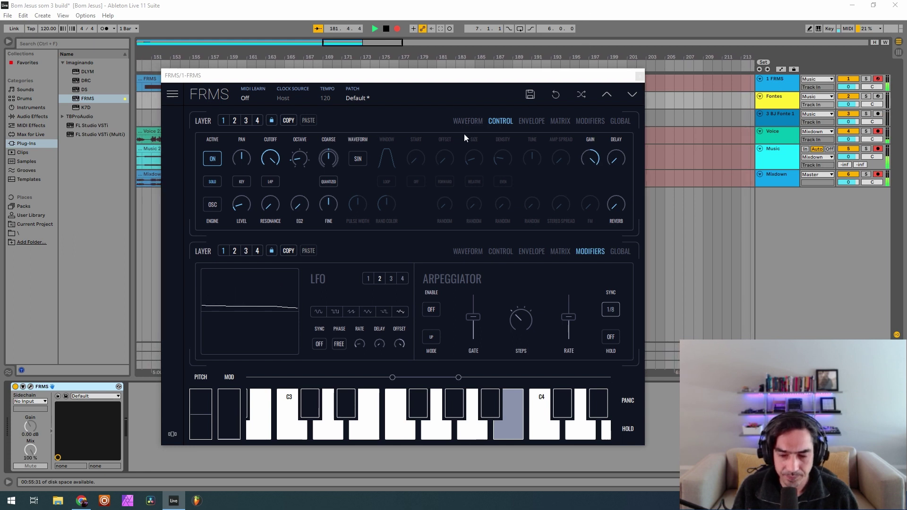
pyautogui.moveTo(617, 156)
pyautogui.mouseDown()
pyautogui.moveTo(621, 214)
pyautogui.moveTo(619, 156)
pyautogui.mouseUp()
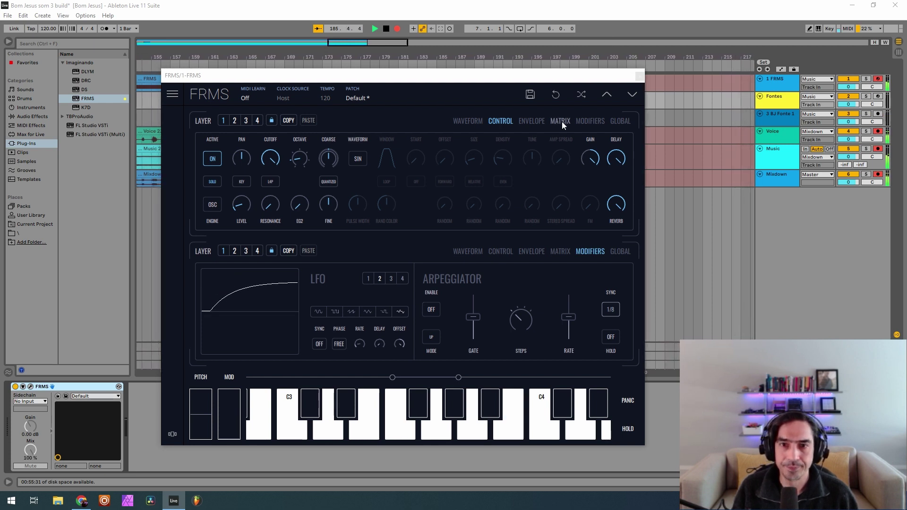
# - Lengthen the attack of layer 1's EG1 envelope and reduce its attack curve for a slow, gradually steepening rise
pyautogui.click(539, 121)
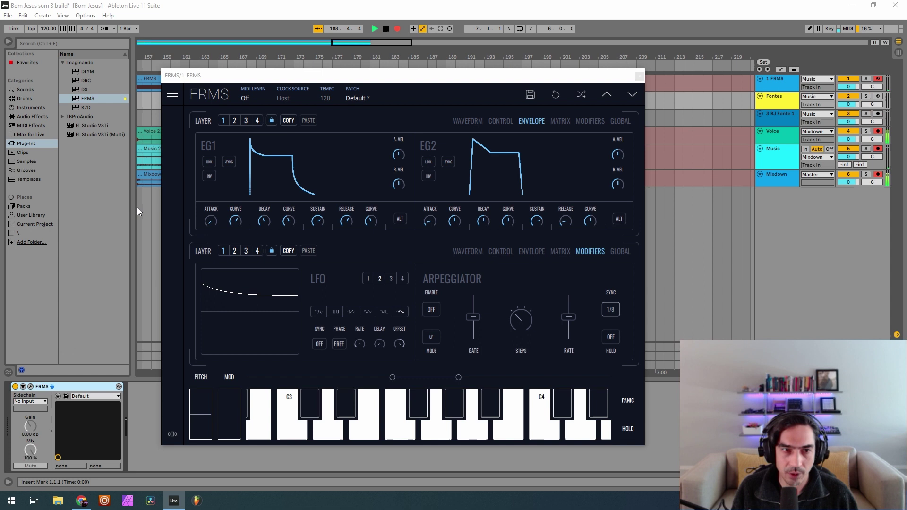
pyautogui.moveTo(213, 223); pyautogui.dragTo(237, 111)
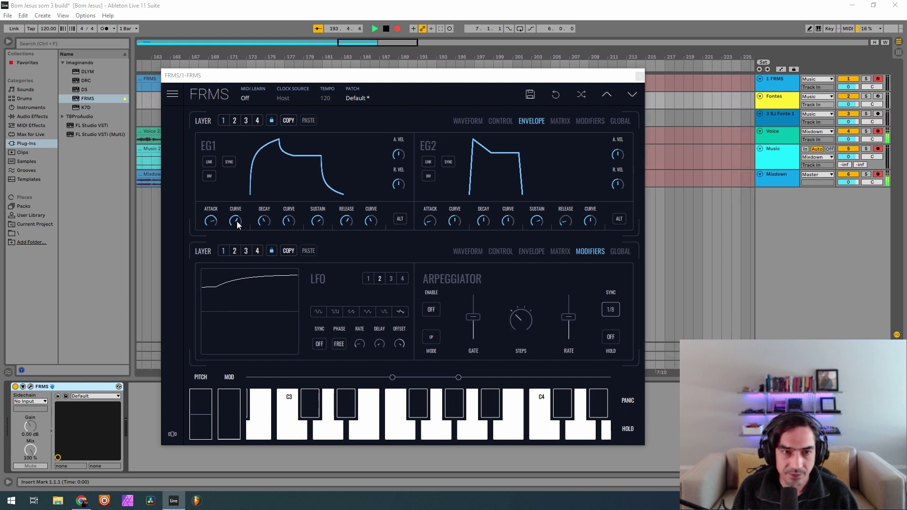
pyautogui.moveTo(236, 221); pyautogui.dragTo(236, 244)
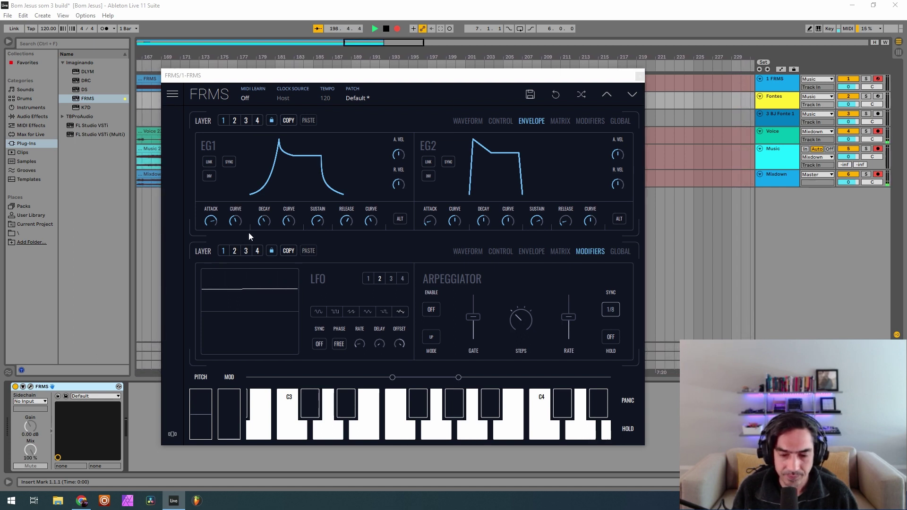
# - Raise layer 1's EG1 attack curve to a straight rise and layer 2's EG1 attack curve to about 0.573
pyautogui.moveTo(238, 221)
pyautogui.moveTo(245, 214); pyautogui.dragTo(270, 208)
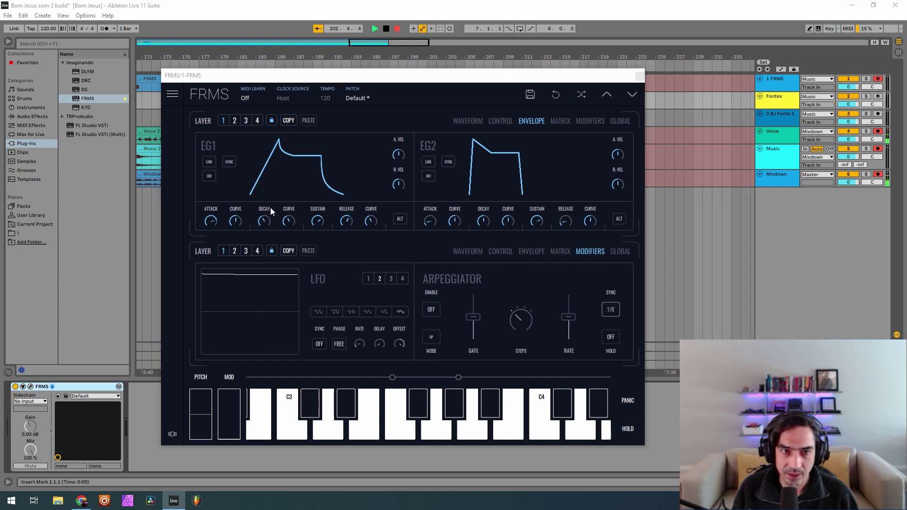
pyautogui.click(235, 120)
pyautogui.moveTo(212, 231); pyautogui.dragTo(265, 109)
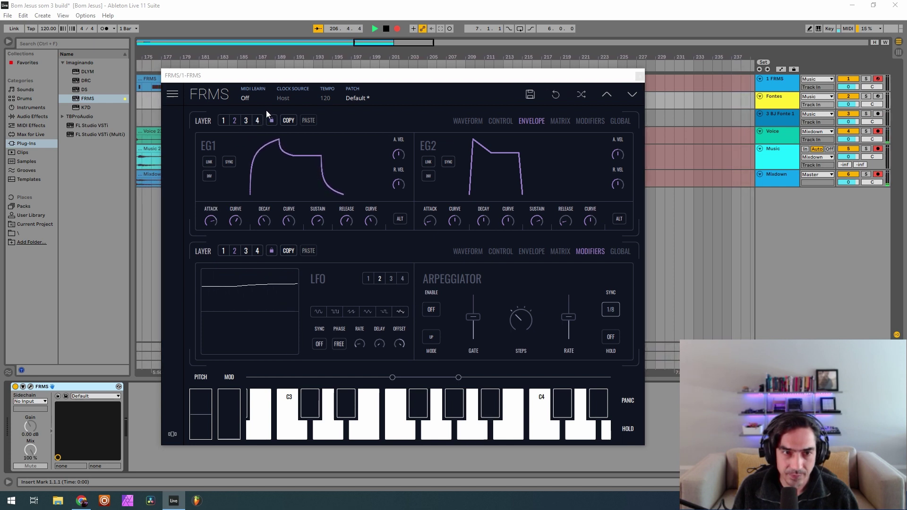
pyautogui.moveTo(235, 218)
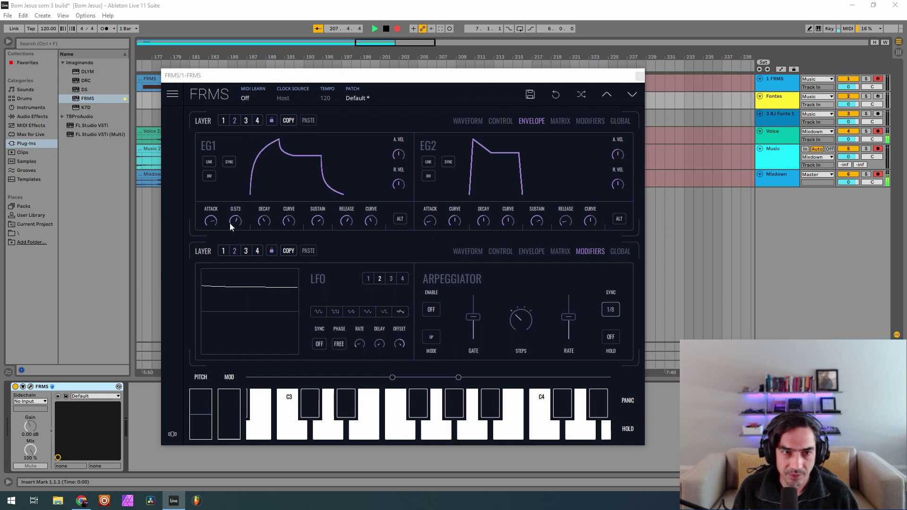
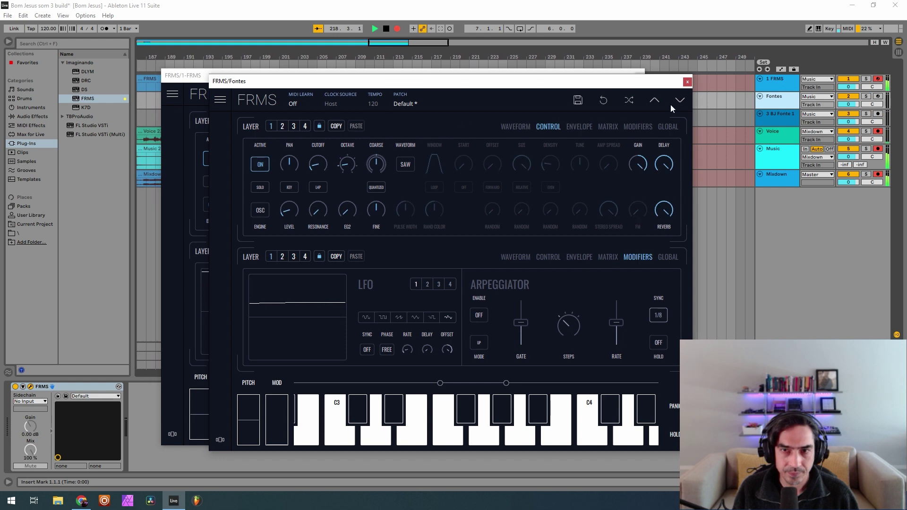
# - Close the Fontes instance and examine the waveform, control and global settings of layers 1 and 2 in the rebuilt patch
pyautogui.click(687, 82)
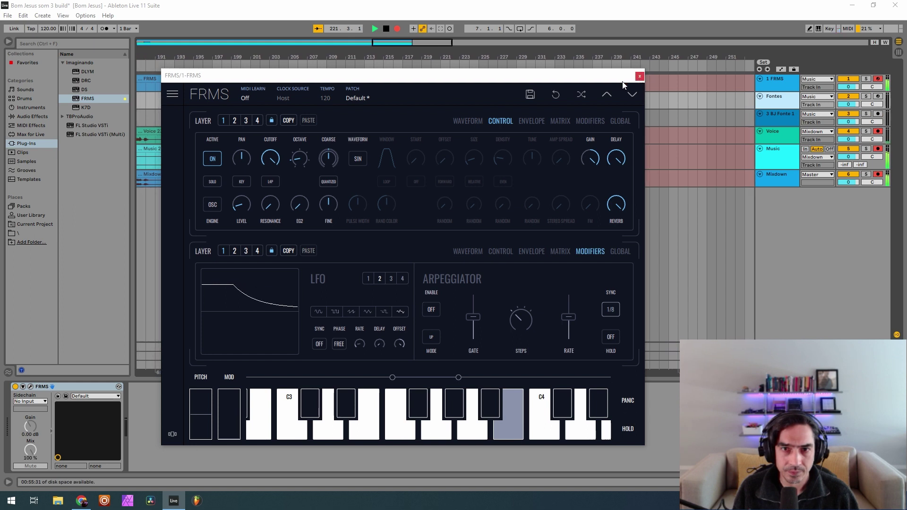
pyautogui.click(416, 100)
pyautogui.click(416, 103)
pyautogui.click(468, 121)
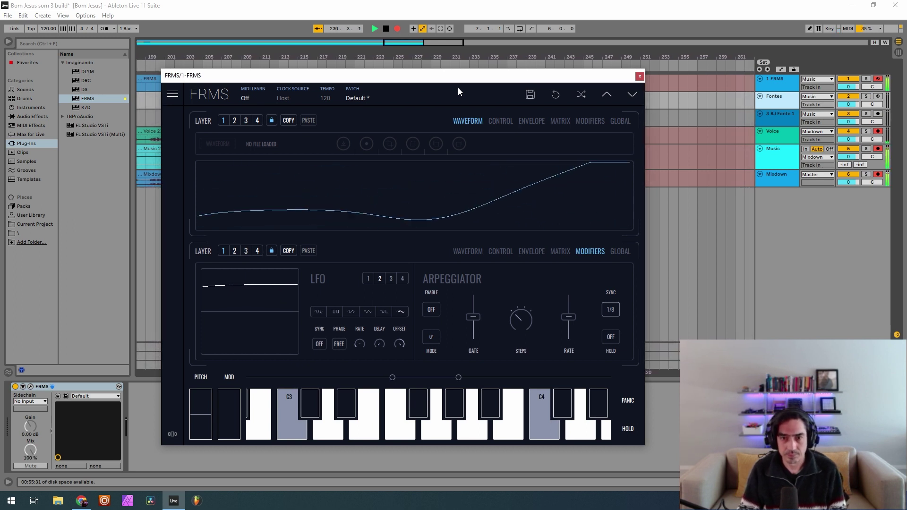
pyautogui.click(617, 120)
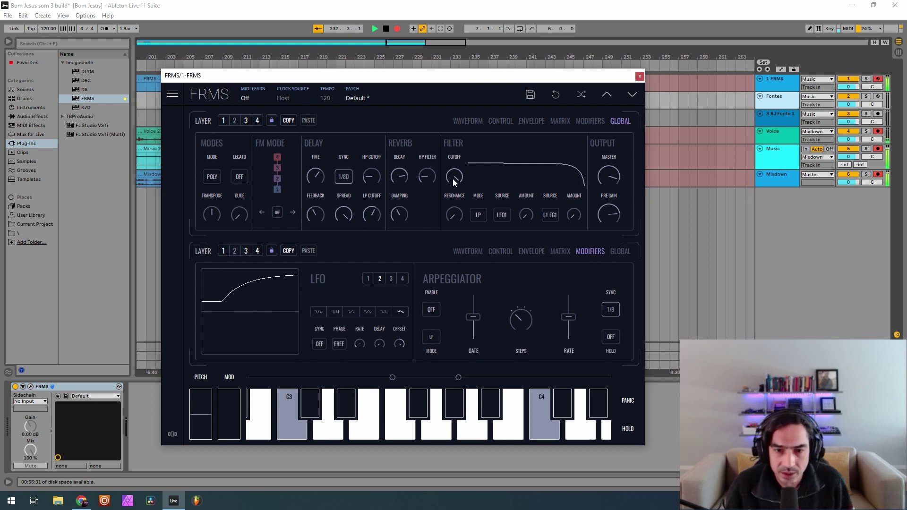
pyautogui.click(466, 121)
pyautogui.click(500, 120)
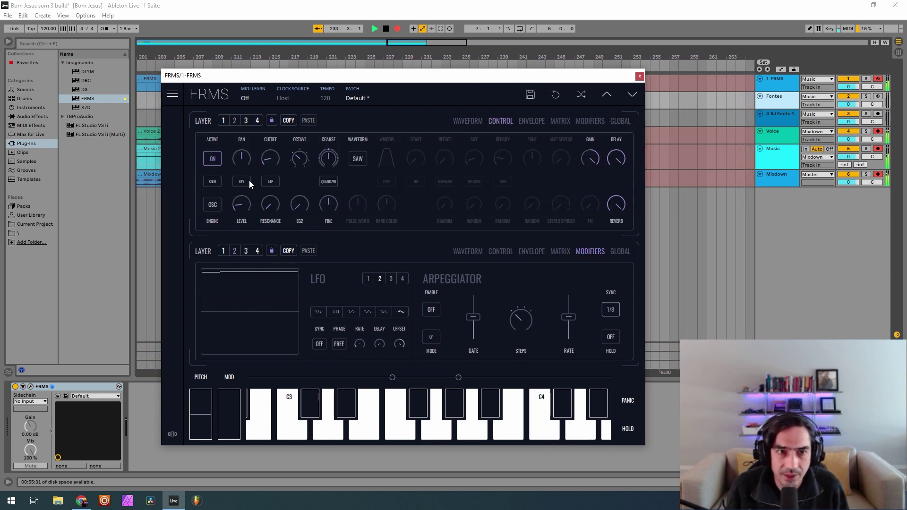
pyautogui.click(235, 120)
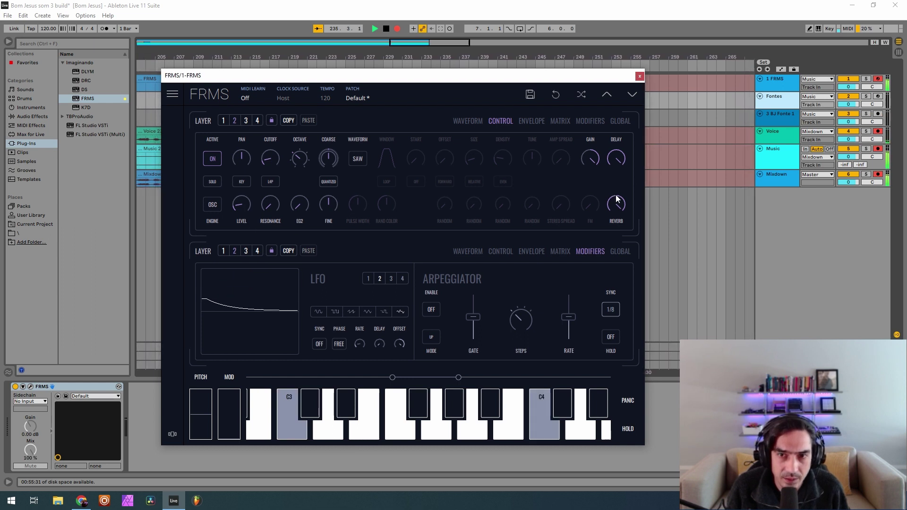
pyautogui.click(619, 121)
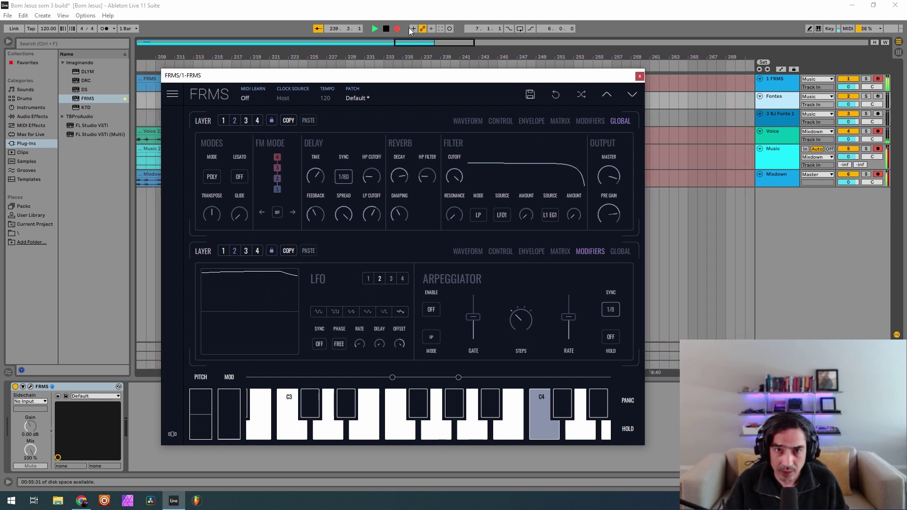
pyautogui.click(497, 120)
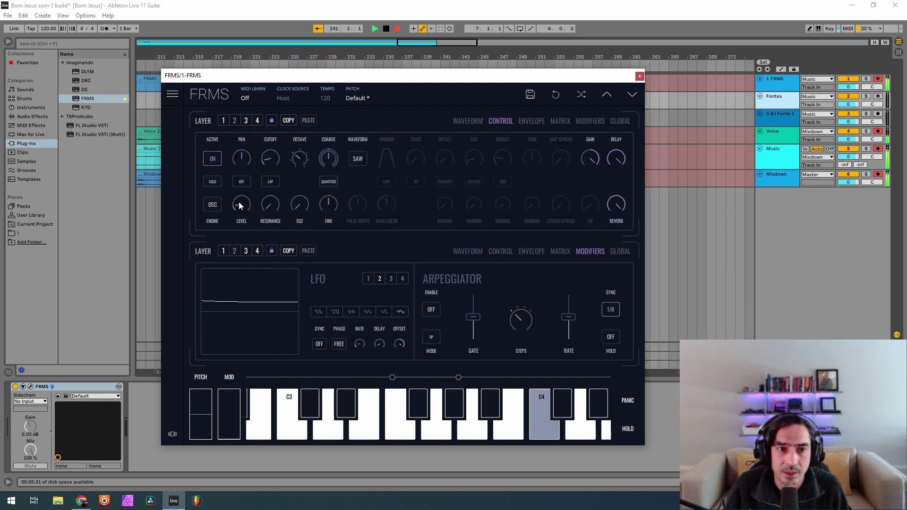
# - Switch layer 1 off to hear layer 2 without it, and lower layer 2's gain
pyautogui.click(224, 120)
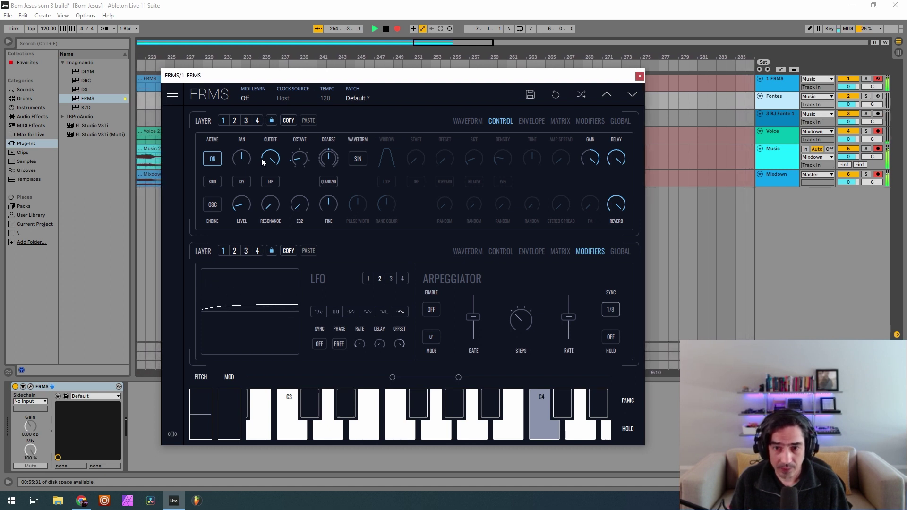
pyautogui.click(235, 121)
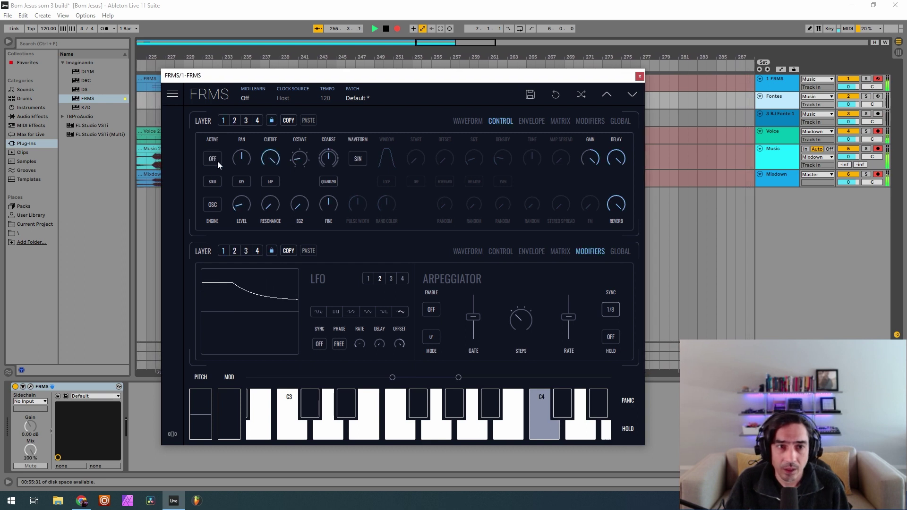
pyautogui.click(233, 121)
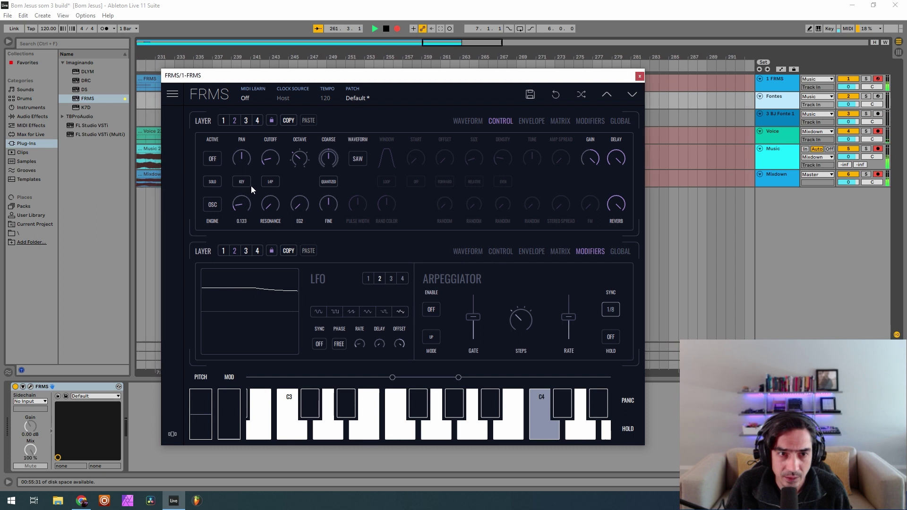
pyautogui.click(213, 162)
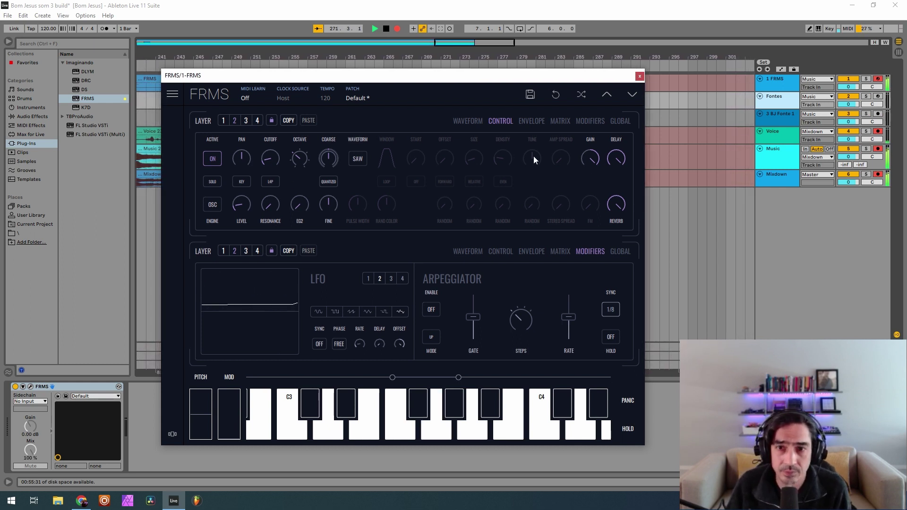
pyautogui.moveTo(586, 155); pyautogui.dragTo(589, 186)
# - Try adjusting layer 1's gain and reduce the global output pre gain to about 0.52
pyautogui.click(223, 120)
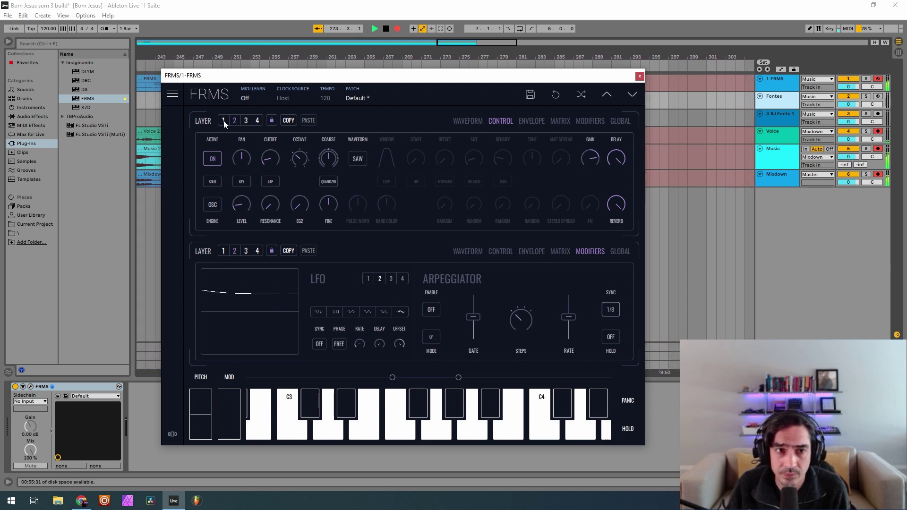
pyautogui.moveTo(588, 160); pyautogui.dragTo(587, 178)
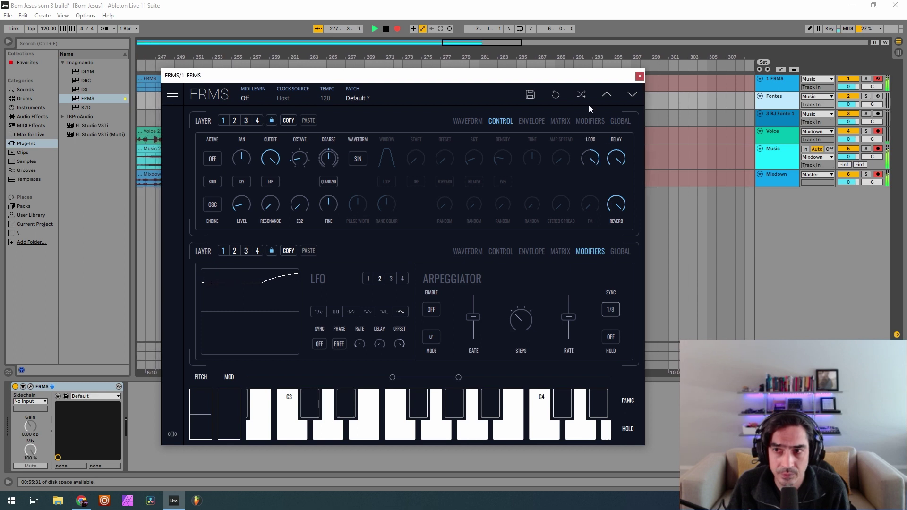
pyautogui.click(619, 120)
pyautogui.moveTo(610, 212); pyautogui.dragTo(606, 243)
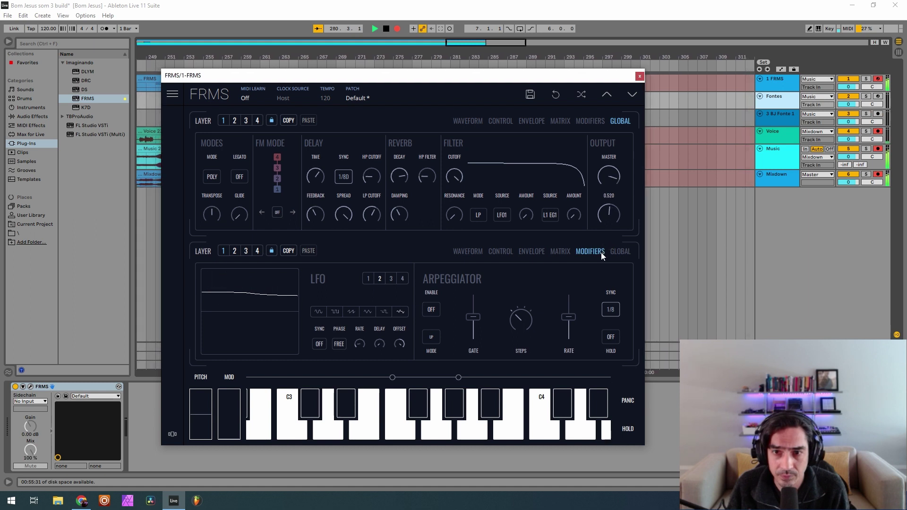
# - Compare the layer controls, switch layer 1 back on and fine-tune the global pre gain to the middle of its range
pyautogui.click(235, 121)
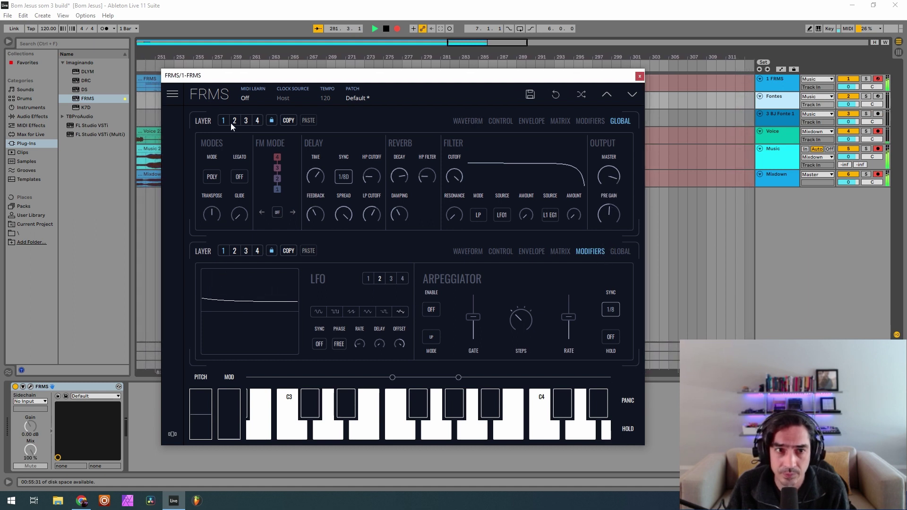
pyautogui.click(472, 121)
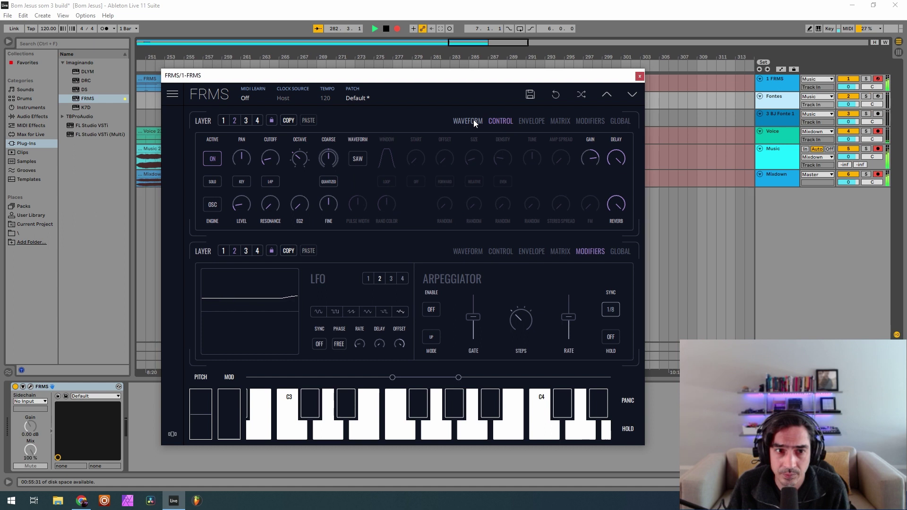
pyautogui.click(224, 117)
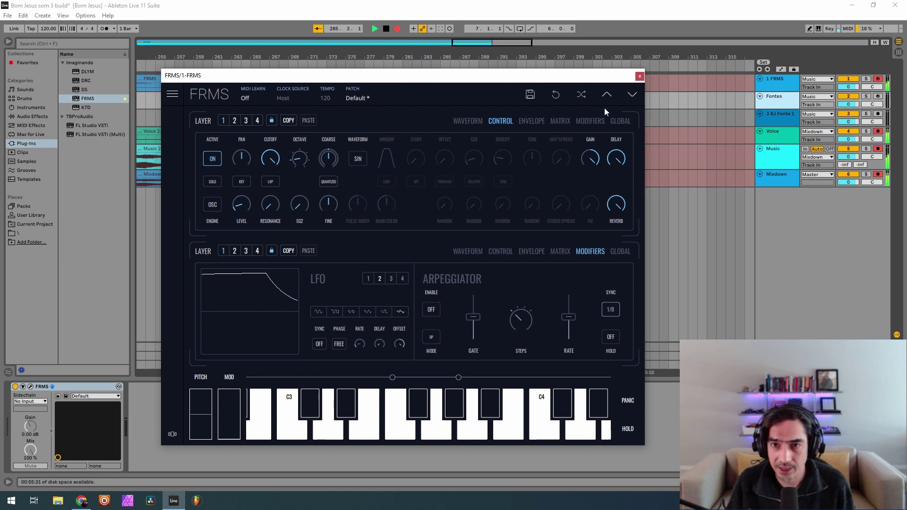
pyautogui.click(621, 121)
pyautogui.moveTo(610, 217)
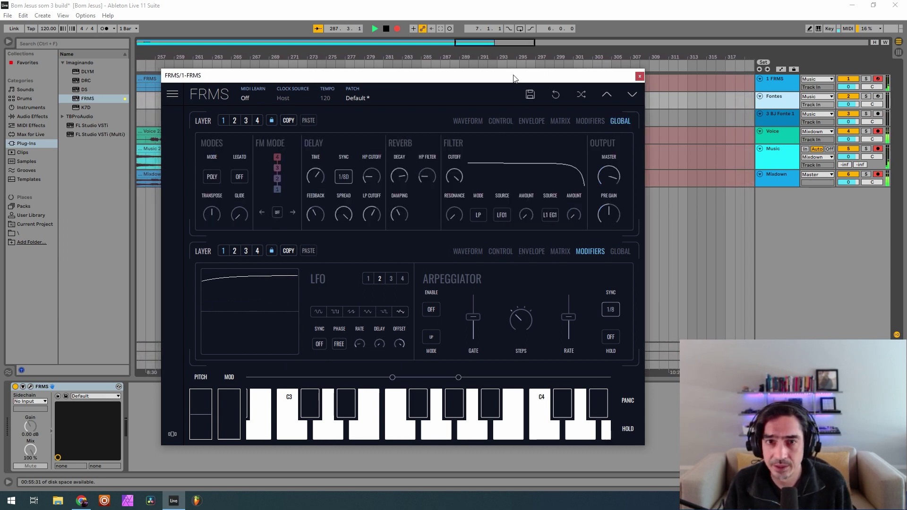
pyautogui.moveTo(514, 77)
pyautogui.mouseDown()
pyautogui.moveTo(491, 303)
pyautogui.moveTo(509, 194)
pyautogui.moveTo(505, 67)
pyautogui.mouseUp()
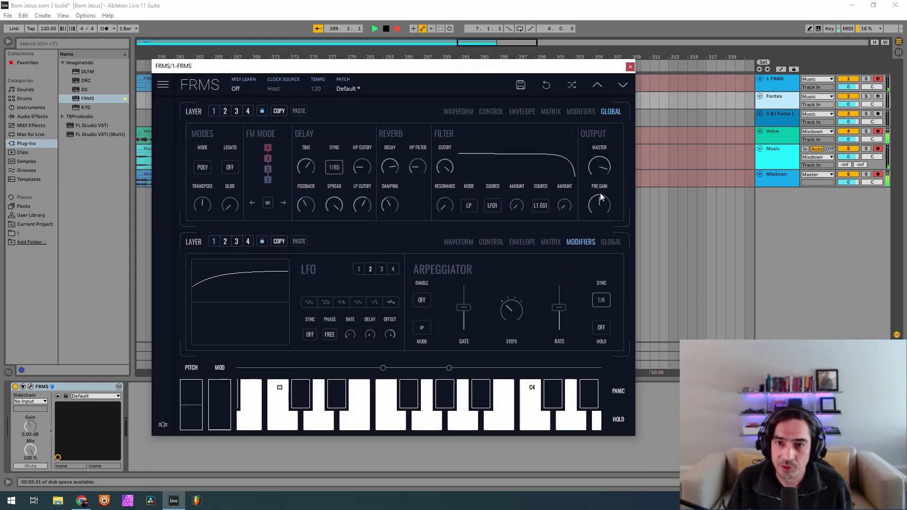
# - Switch to the Fontes track's FRMS instance, lower layer 1's gain to about 0.67 and check layer 2's controls
pyautogui.click(630, 67)
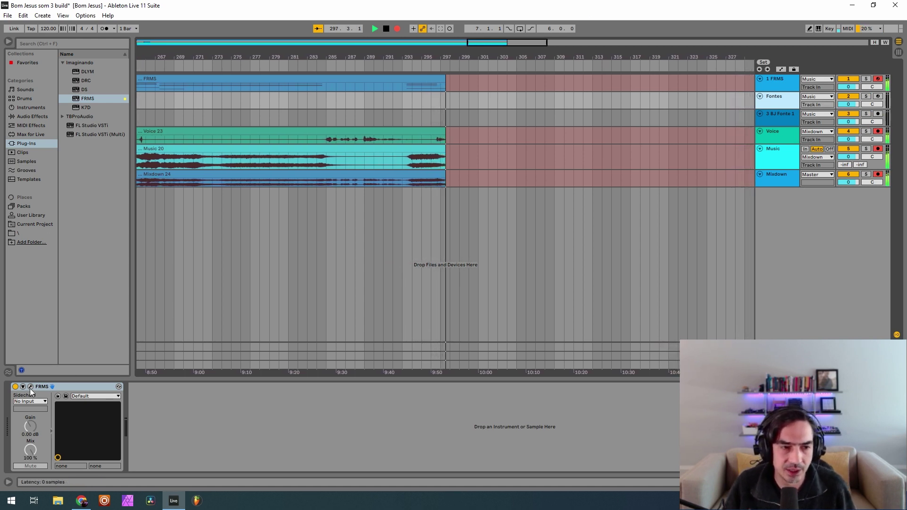
pyautogui.hotkey('ctrl', 'alt', 'p')
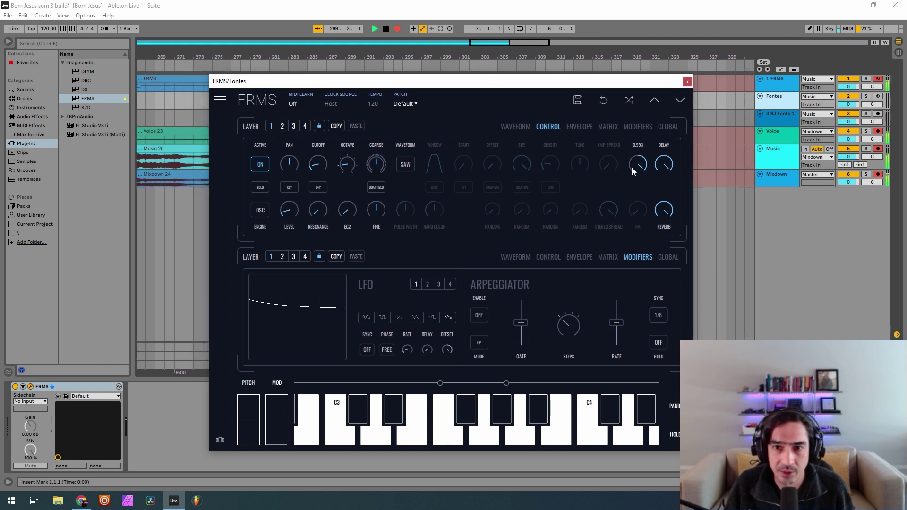
pyautogui.moveTo(631, 167); pyautogui.dragTo(627, 194)
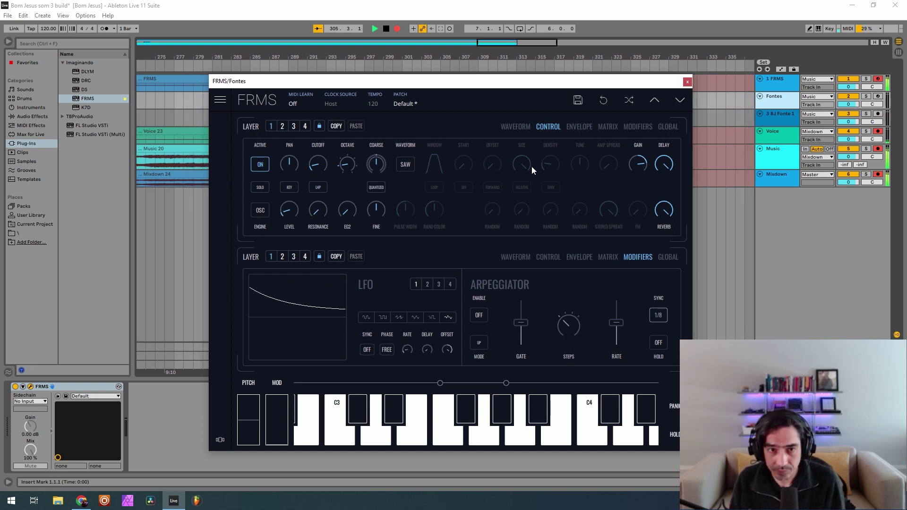
pyautogui.moveTo(645, 161); pyautogui.dragTo(634, 169)
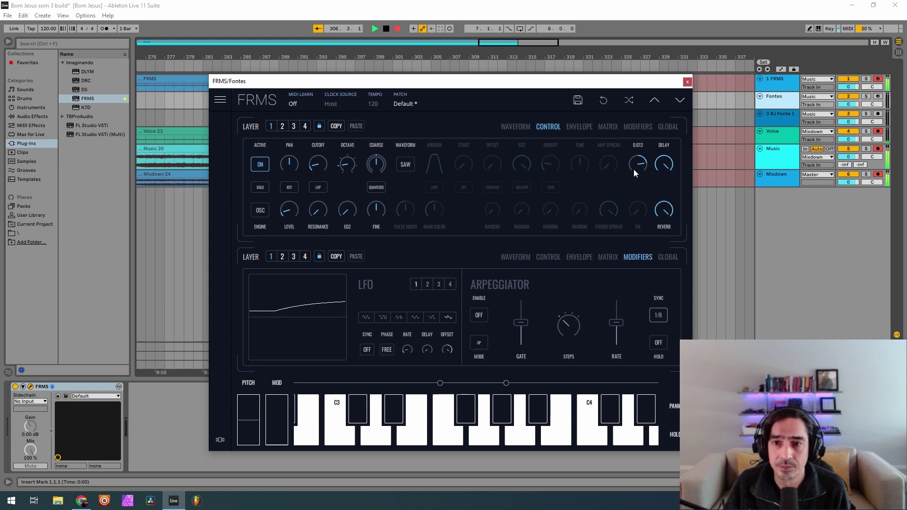
pyautogui.click(291, 128)
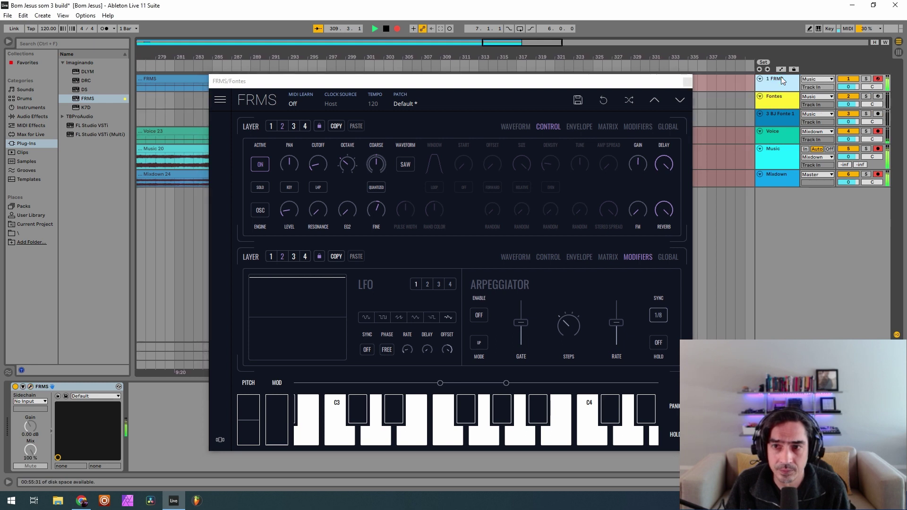
# - Return to the 1-FRMS instance and lower layer 1's gain to about 0.51
pyautogui.click(687, 82)
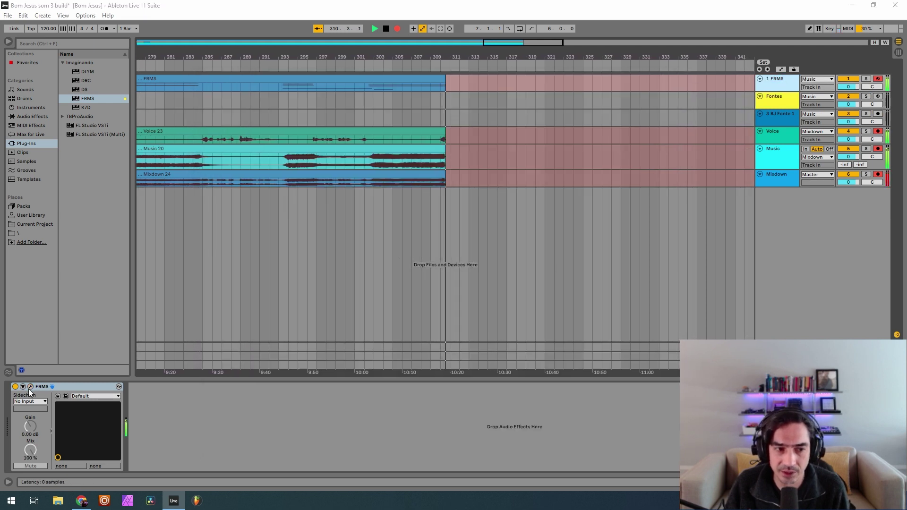
pyautogui.hotkey('ctrl', 'alt', 'p')
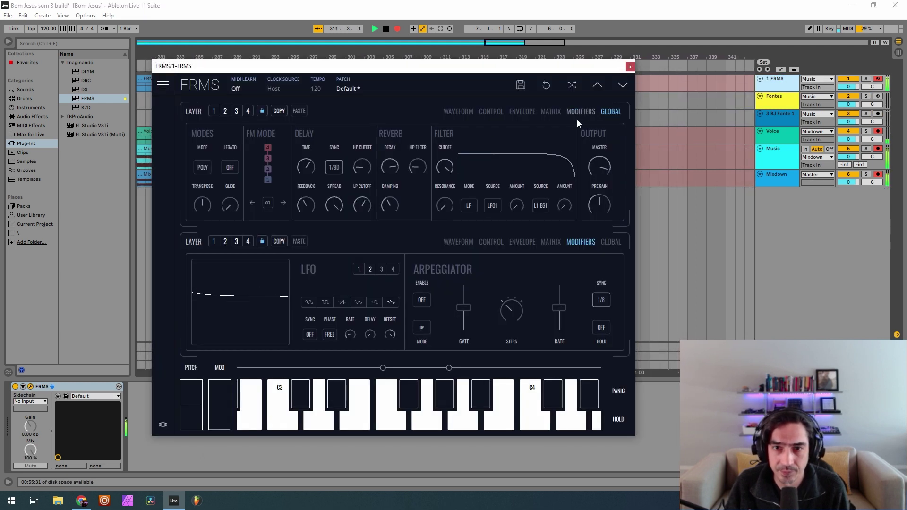
pyautogui.click(462, 114)
pyautogui.click(500, 116)
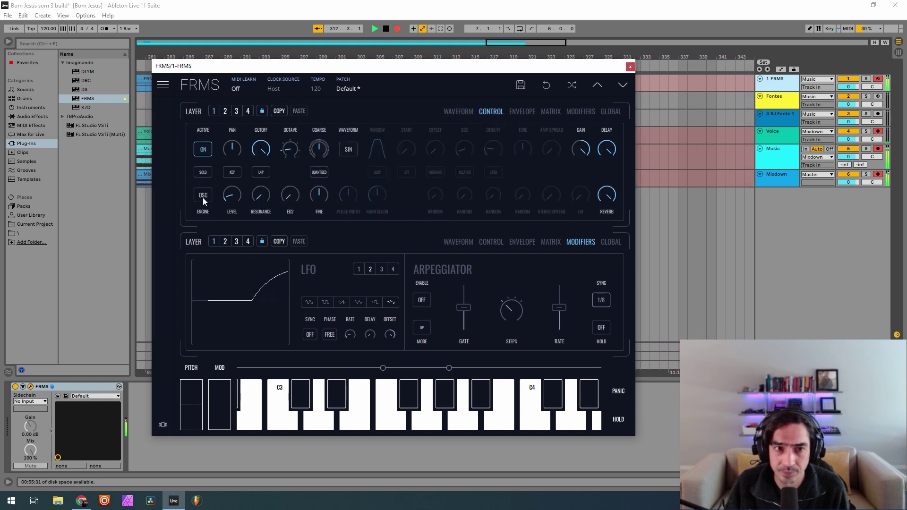
pyautogui.moveTo(574, 146); pyautogui.dragTo(576, 182)
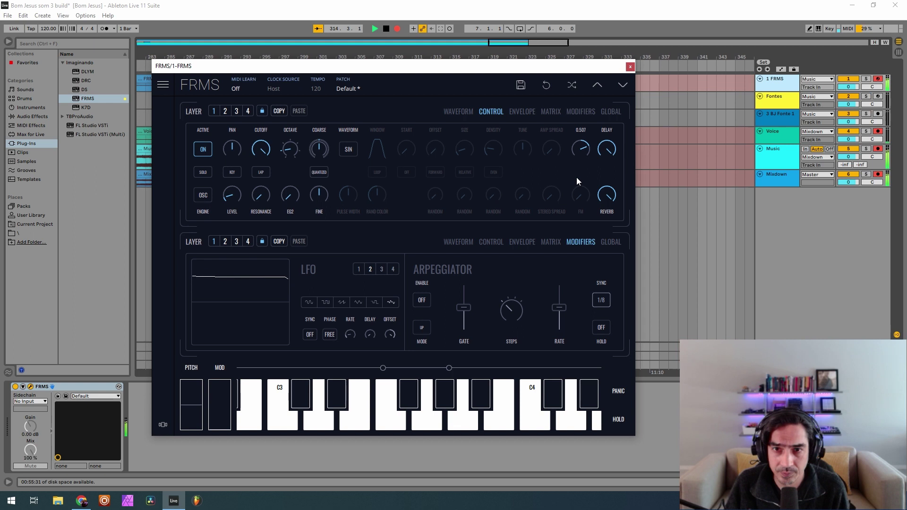
# - Lower layer 2's gain to about 0.39 and open the global output settings
pyautogui.click(223, 111)
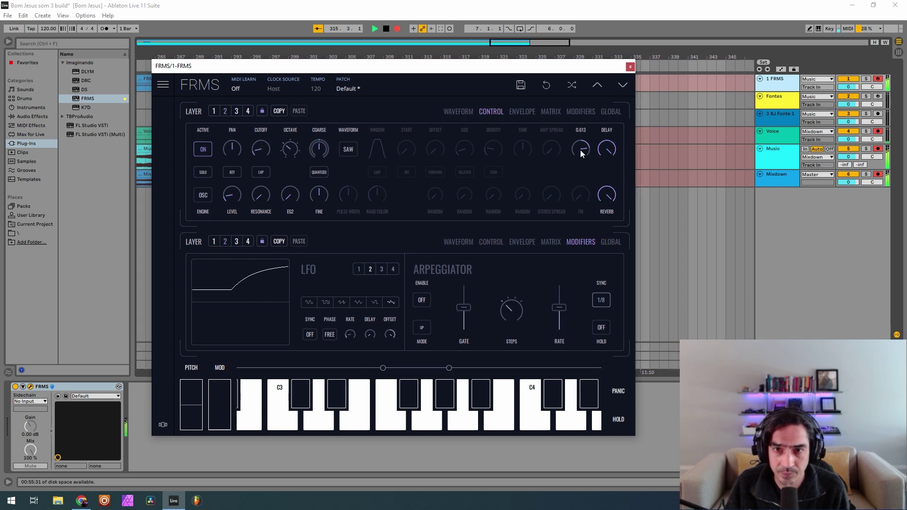
pyautogui.moveTo(580, 150); pyautogui.dragTo(577, 165)
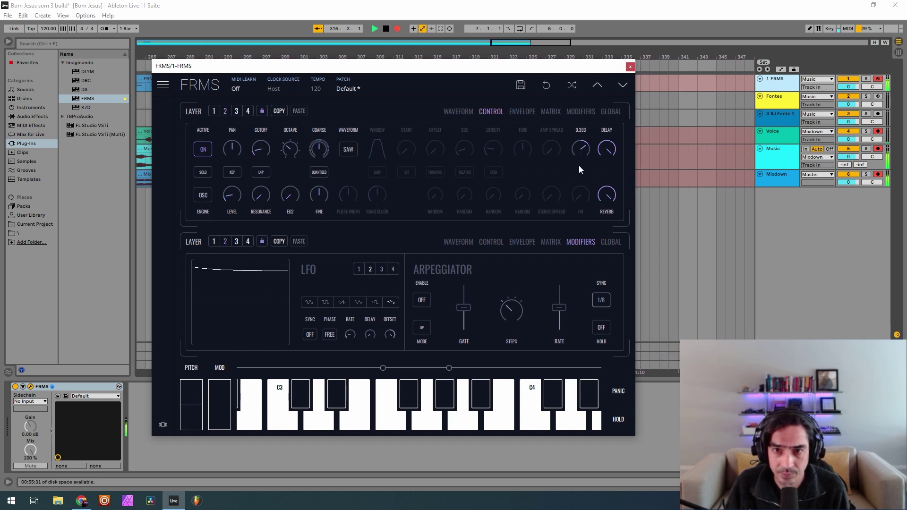
pyautogui.click(611, 114)
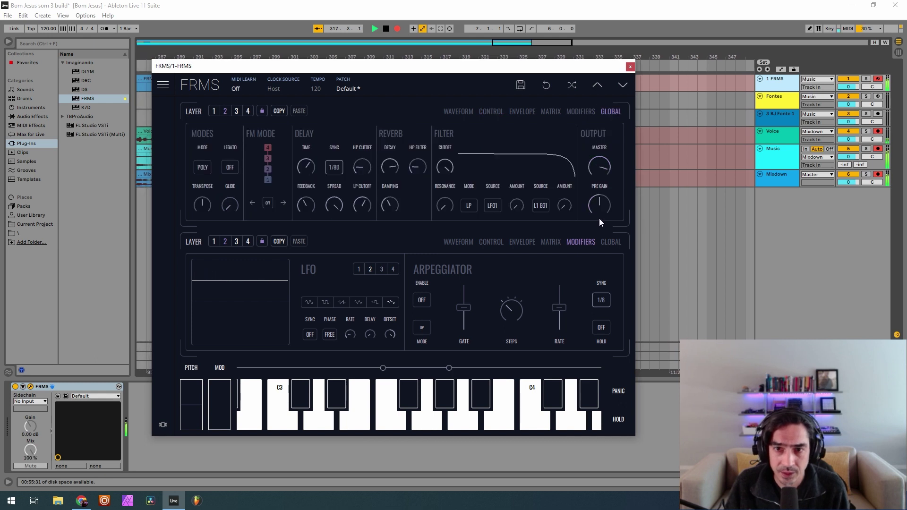
# - Set layer 2's level to about 0.173 and turn down the global master output slightly
pyautogui.moveTo(602, 208)
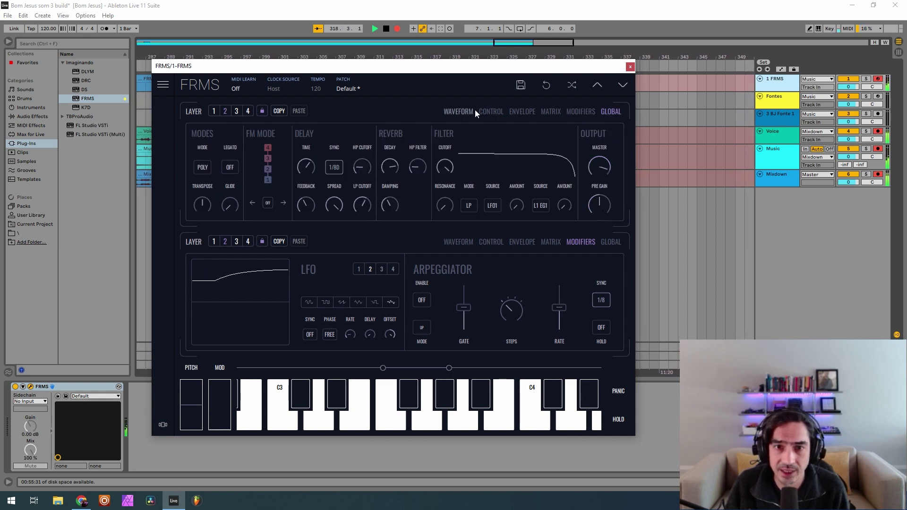
pyautogui.click(491, 111)
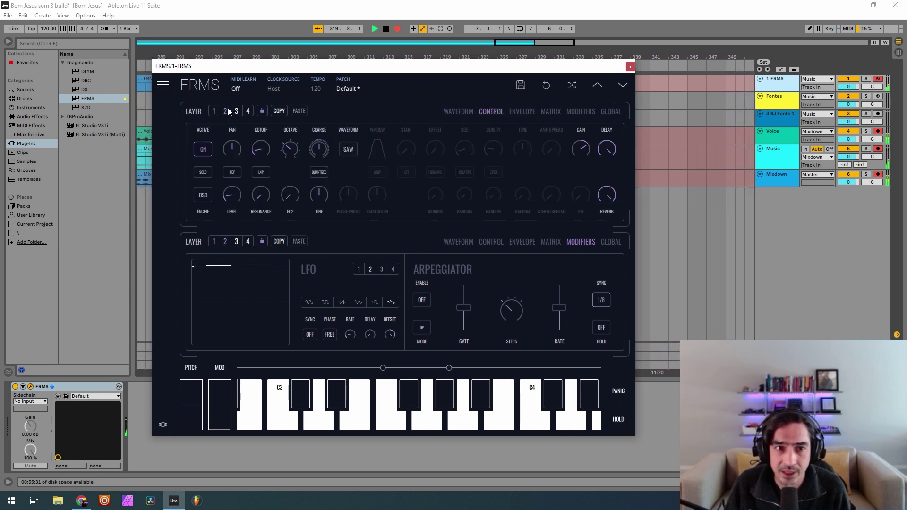
pyautogui.moveTo(577, 153)
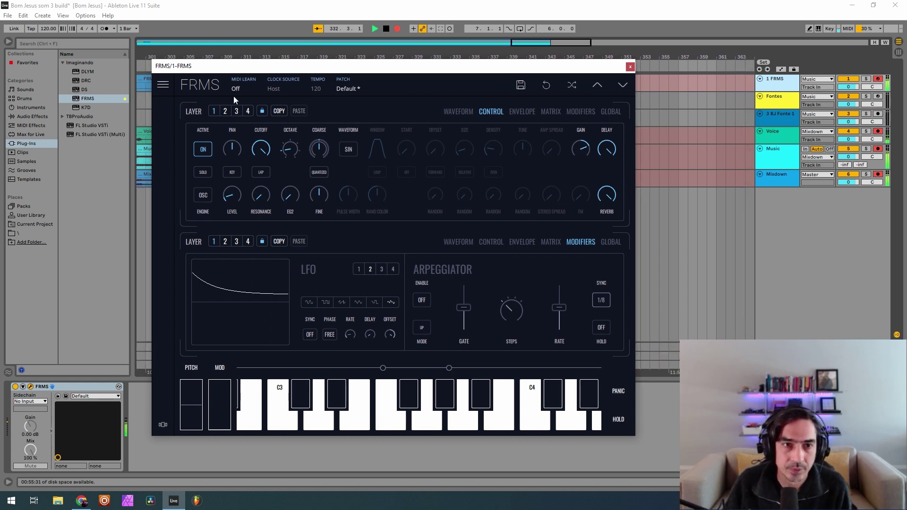
pyautogui.click(225, 111)
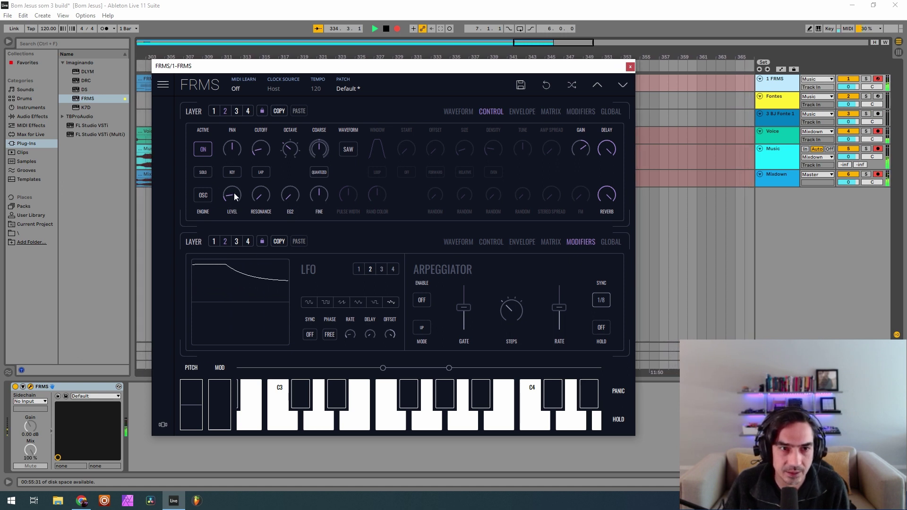
pyautogui.moveTo(234, 193)
pyautogui.mouseDown()
pyautogui.moveTo(251, 171)
pyautogui.moveTo(245, 157)
pyautogui.moveTo(231, 190)
pyautogui.mouseUp()
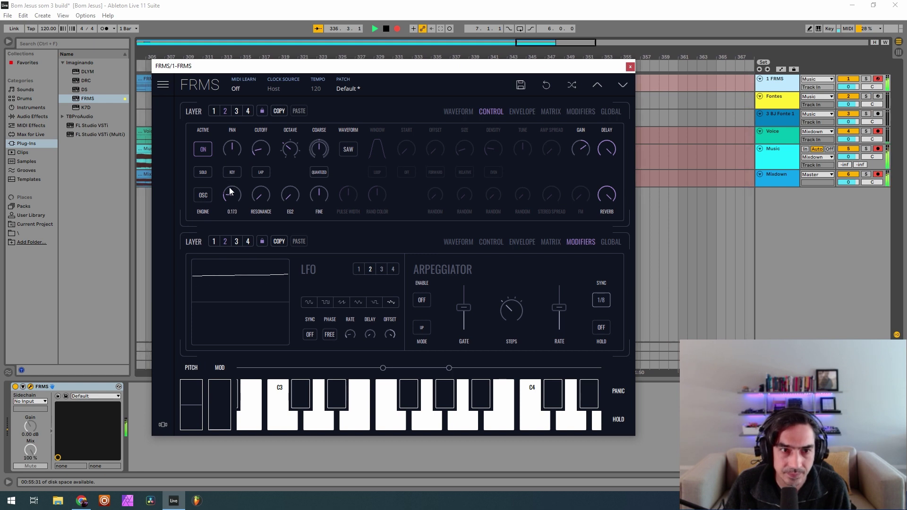
pyautogui.click(619, 112)
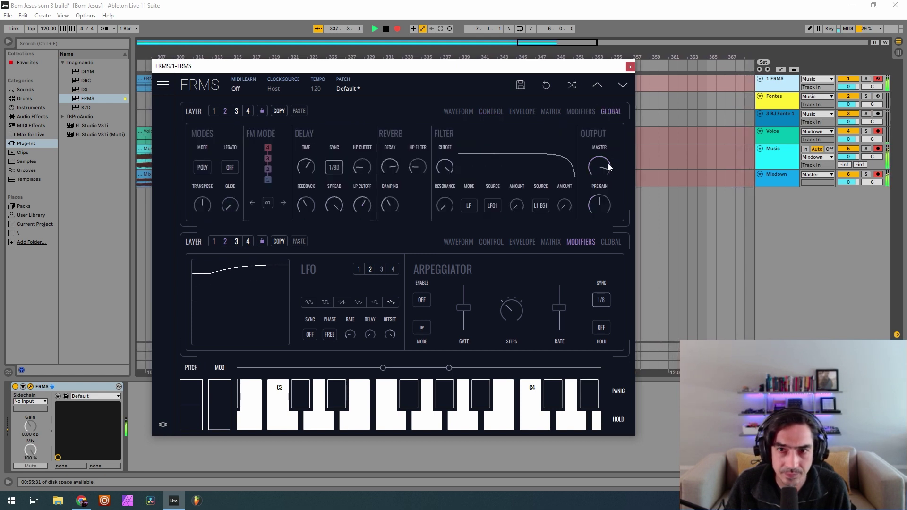
pyautogui.moveTo(596, 171); pyautogui.dragTo(580, 199)
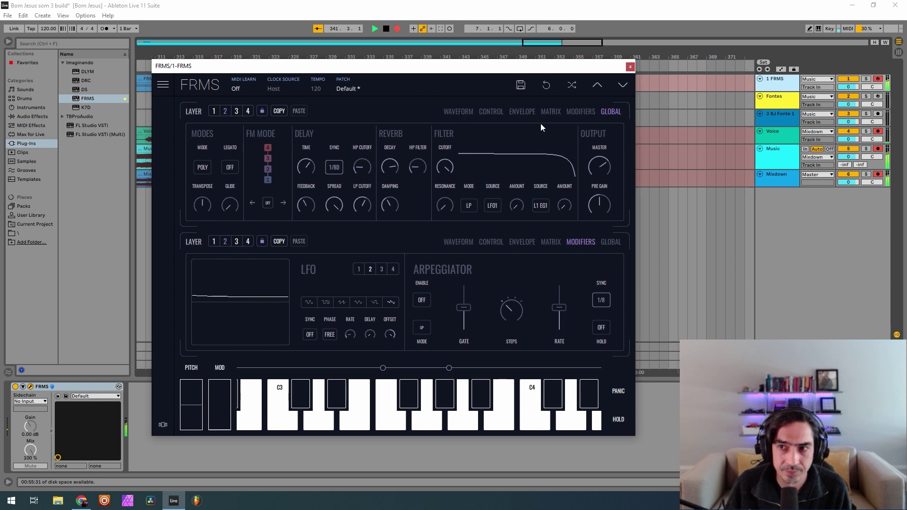
# - Raise layer 2's level to about 0.247 and set layer 1's level to about 0.157
pyautogui.click(490, 111)
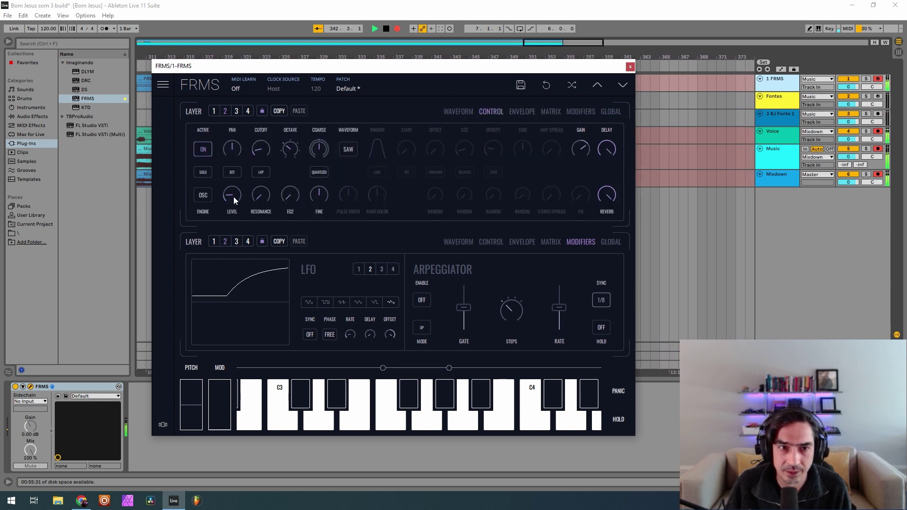
pyautogui.moveTo(234, 197); pyautogui.dragTo(252, 183)
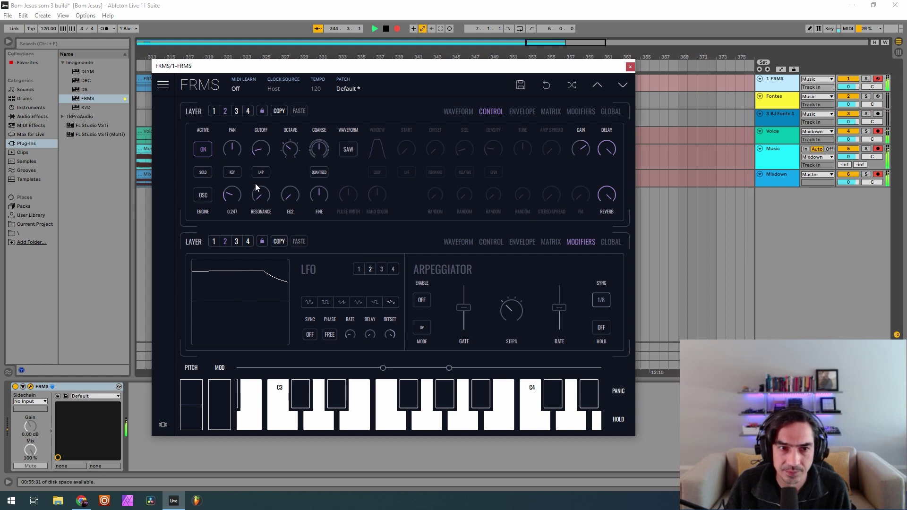
pyautogui.click(214, 111)
pyautogui.moveTo(231, 183); pyautogui.dragTo(256, 180)
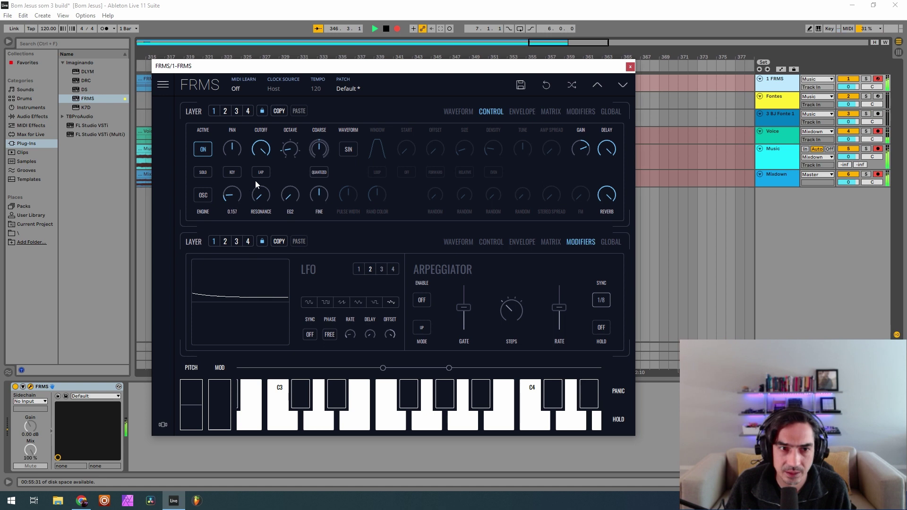